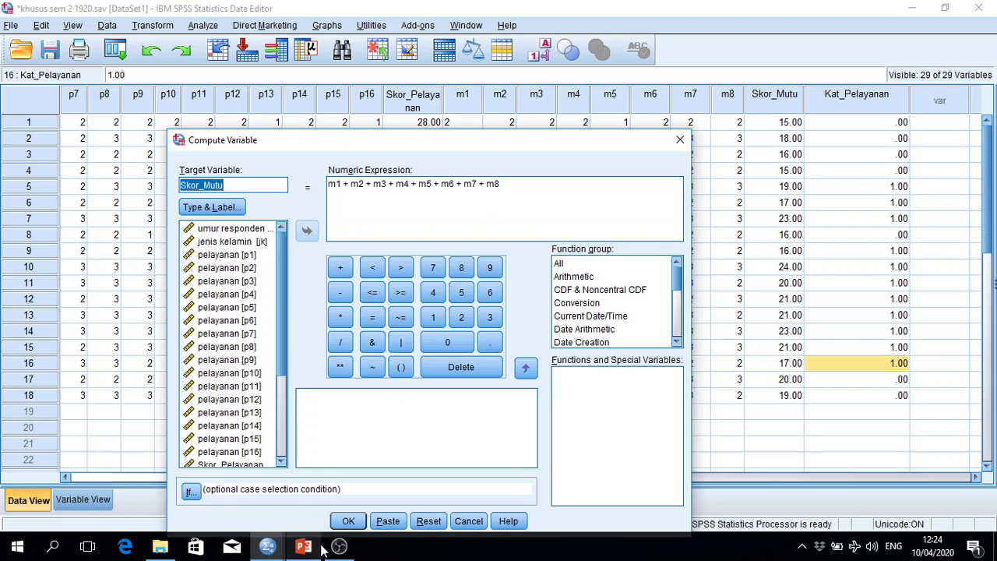
Step: Cancel the variable computation and delete the Kat_Pelayanan variable from the dataset
click(468, 521)
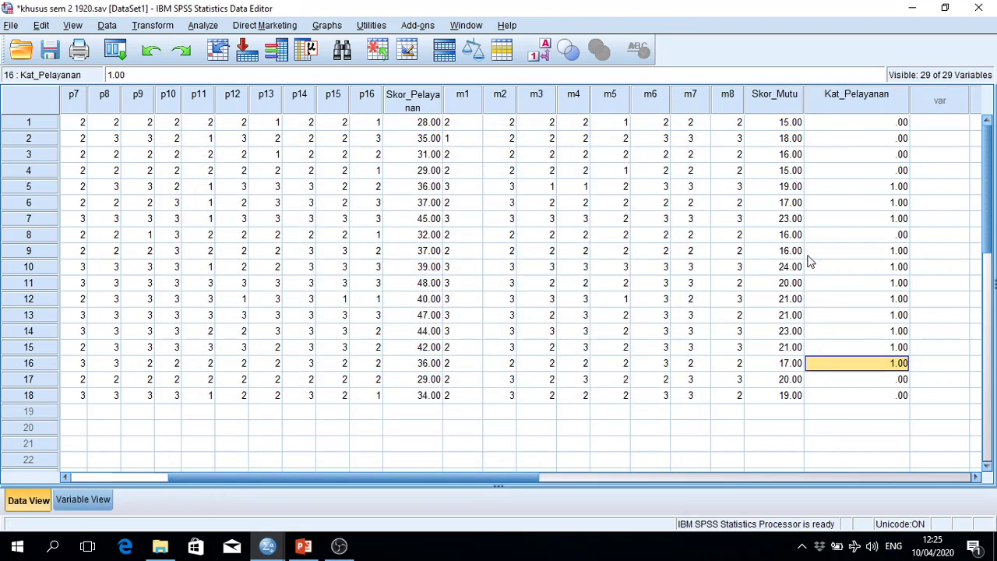
click(871, 103)
right_click(870, 104)
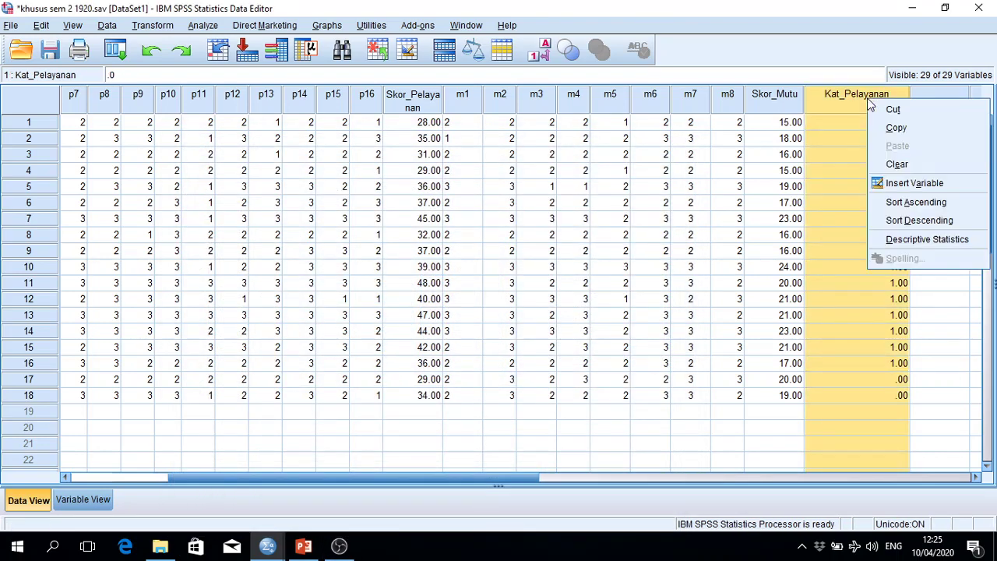
click(888, 165)
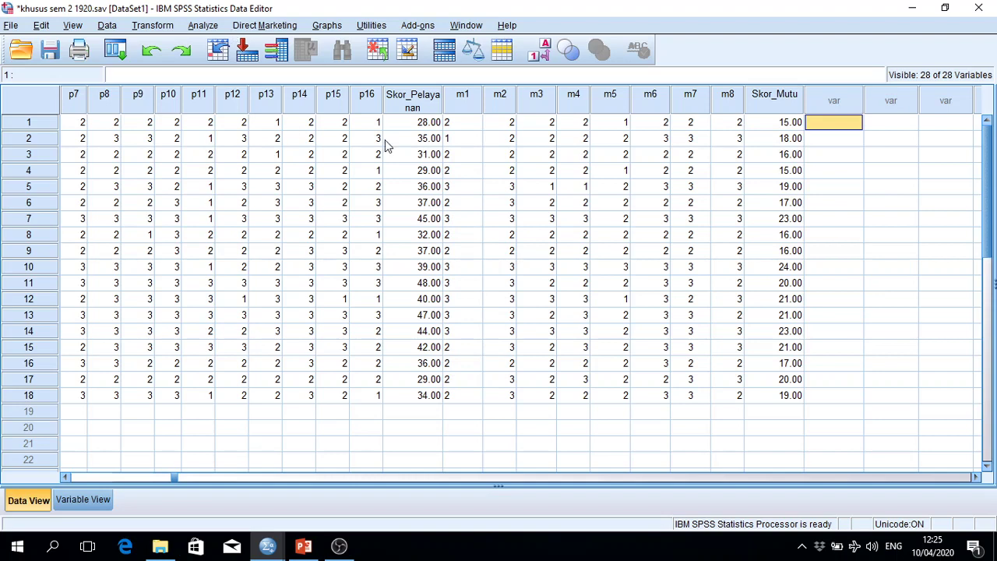
Step: Set up a fresh Frequencies analysis with Skor_Pelayanan and Skor_Mutu as its variables
click(204, 32)
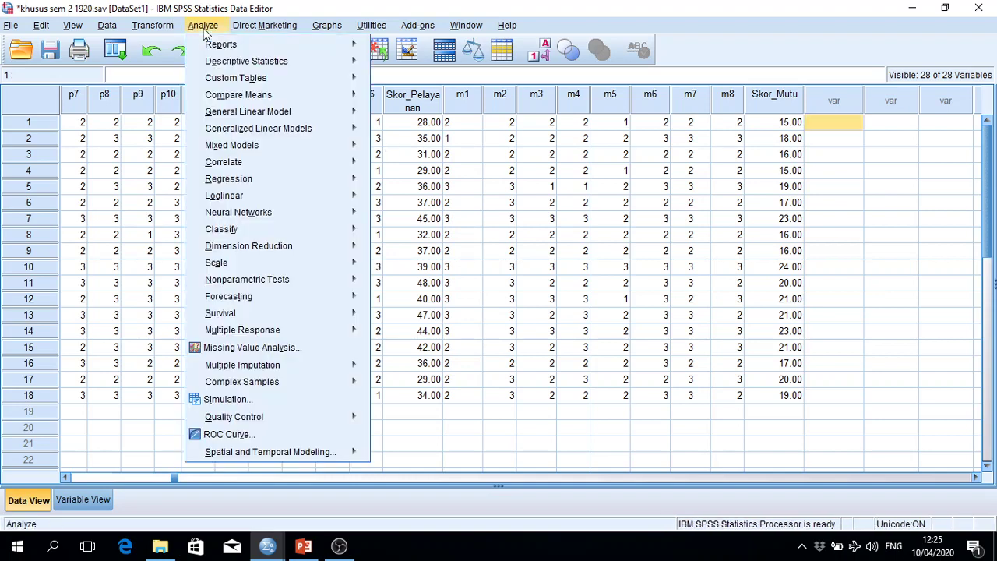
mouse_move(274, 69)
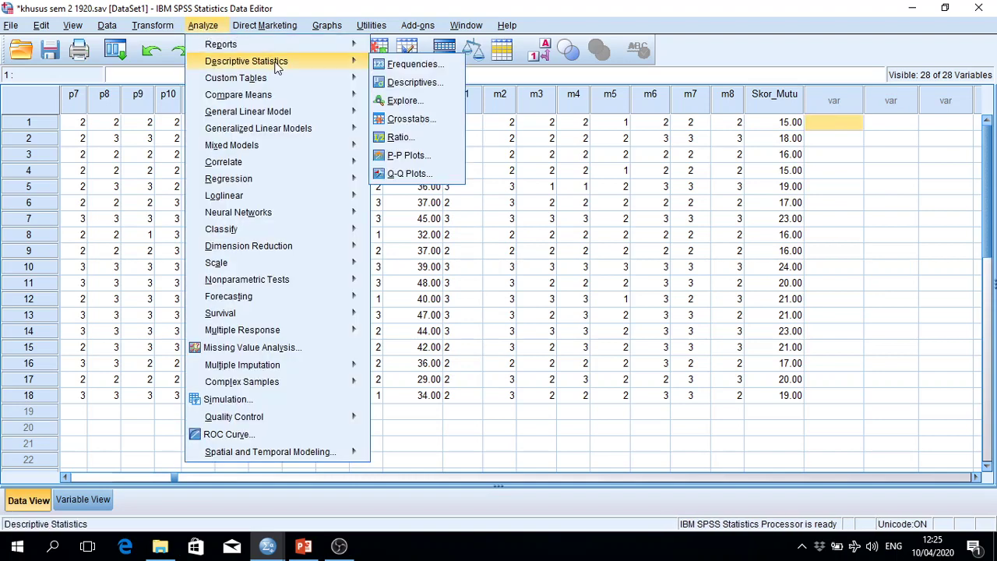
click(393, 65)
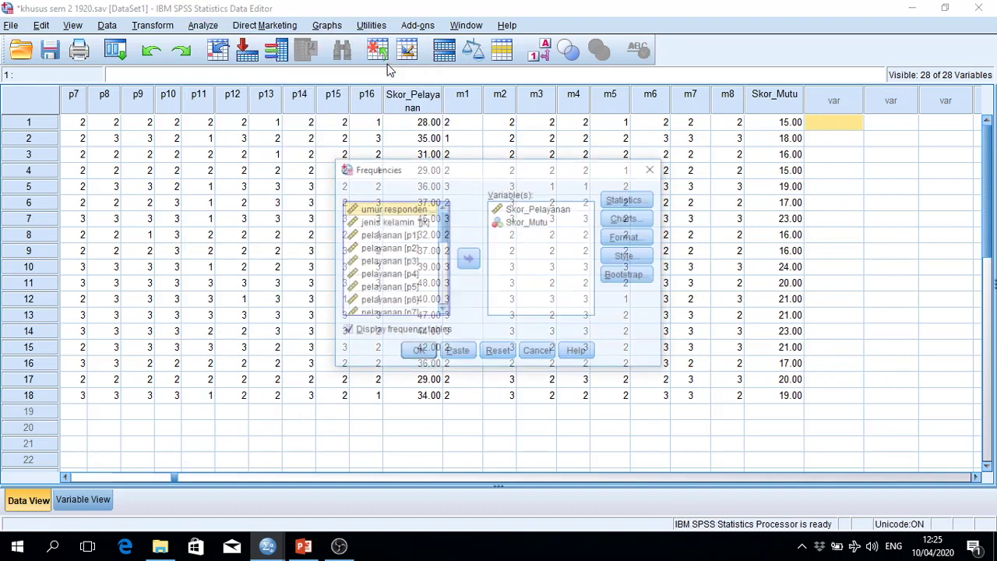
click(497, 352)
drag(440, 231, 443, 284)
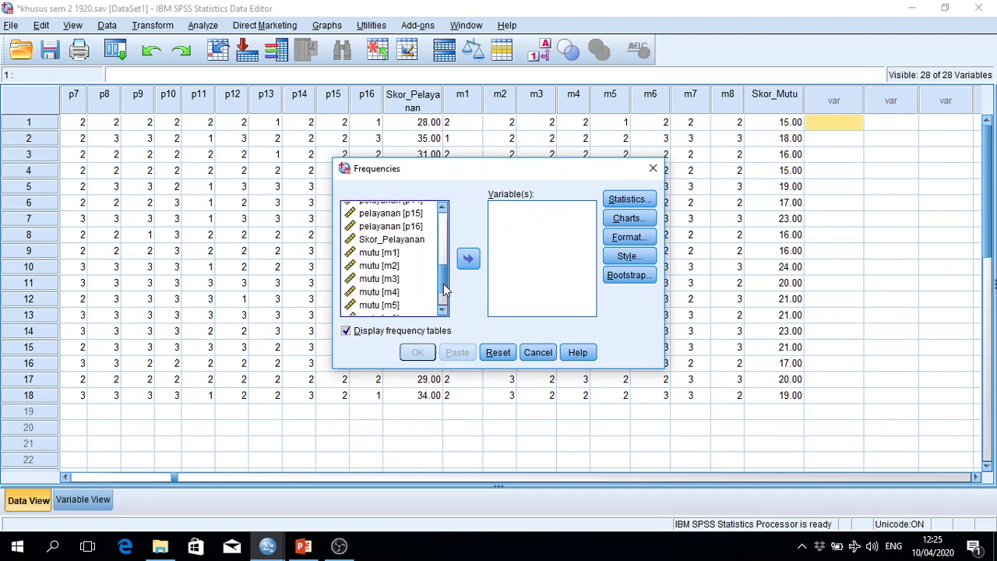
click(413, 240)
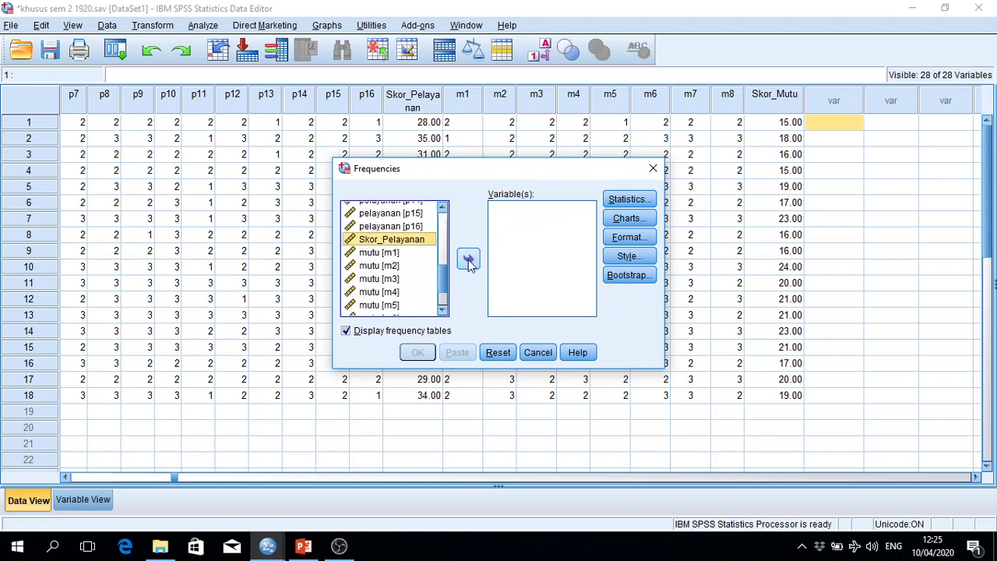
click(468, 260)
drag(445, 272, 445, 293)
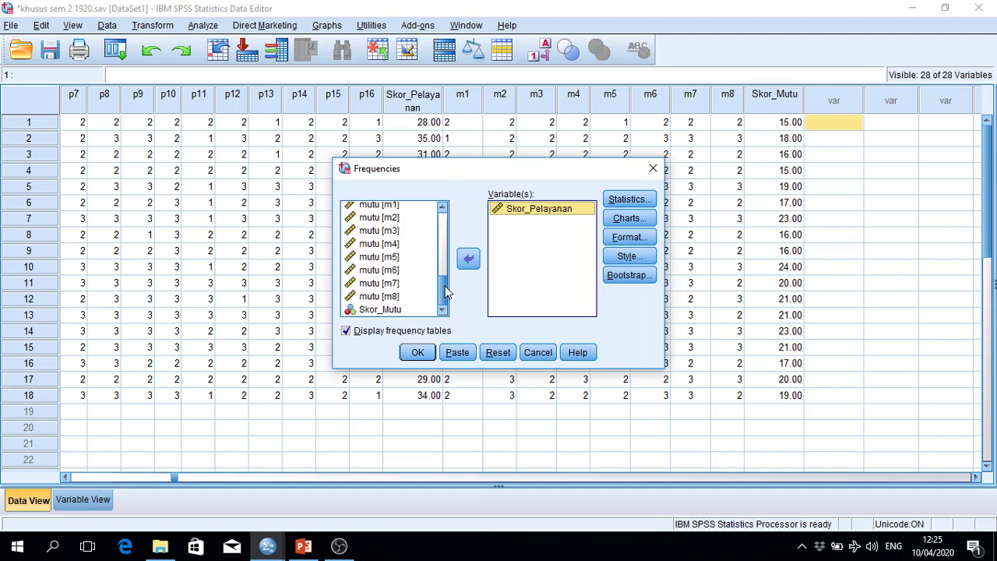
click(387, 311)
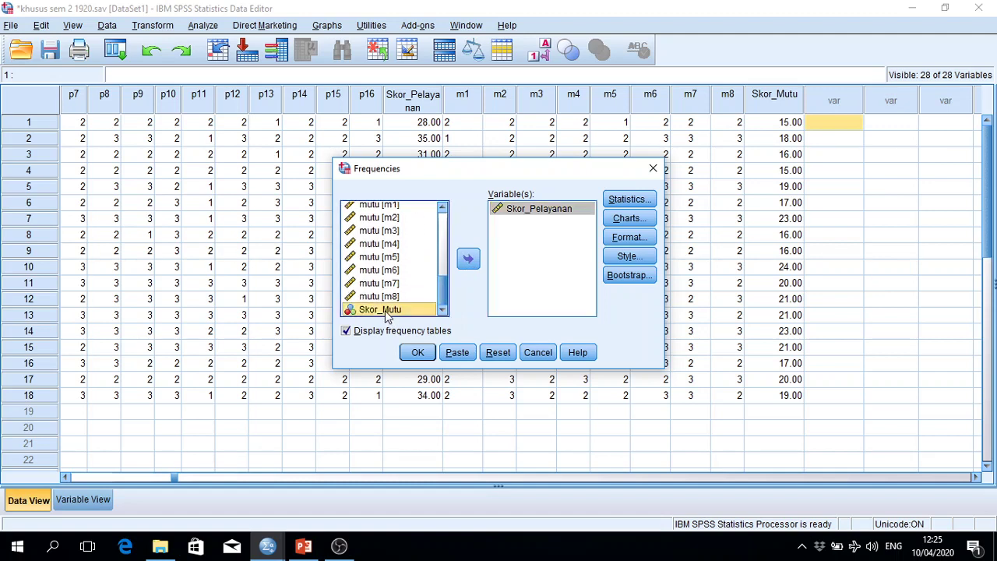
click(470, 259)
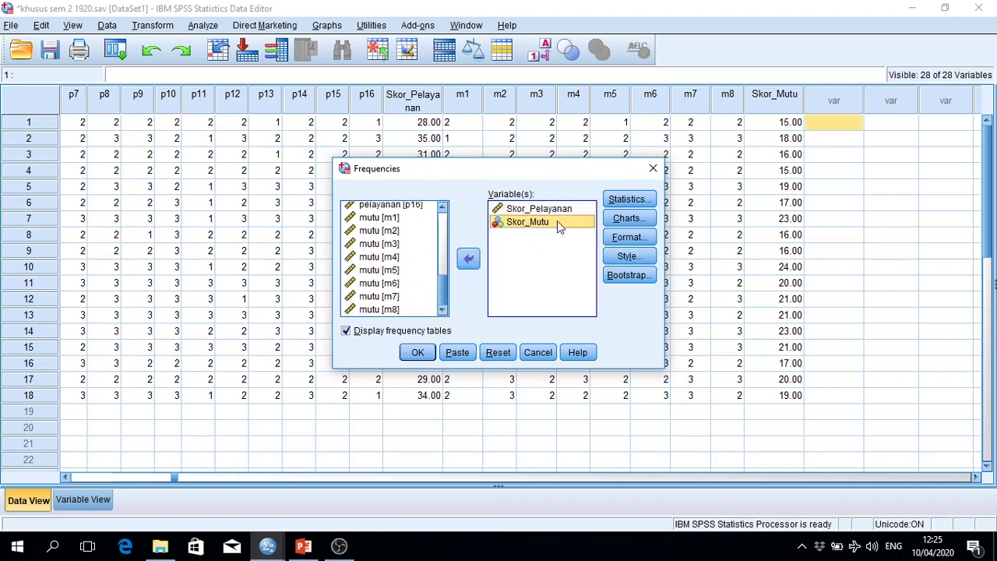
Step: Include the mean, median and mode in the Frequencies statistics and run the analysis
click(632, 199)
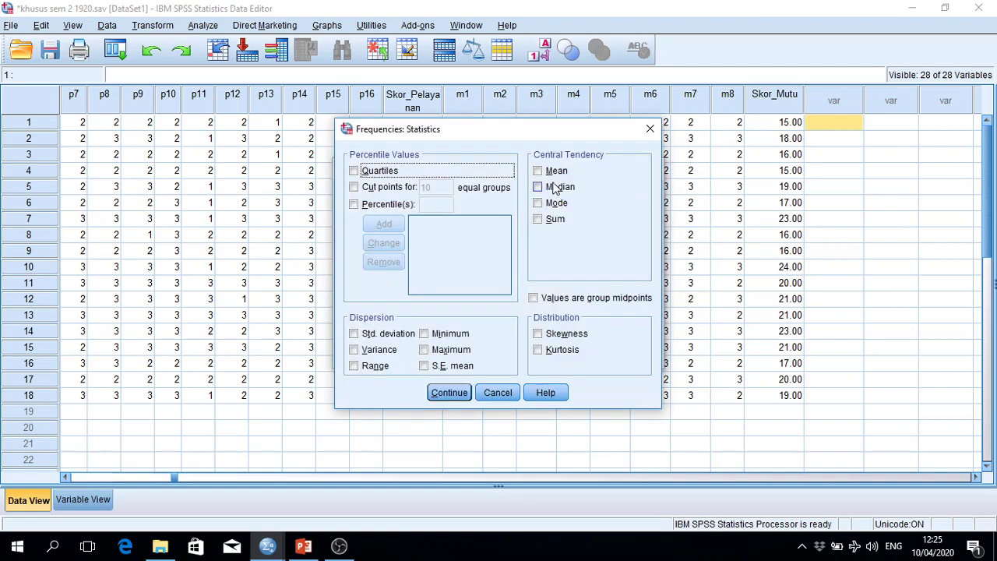
click(538, 171)
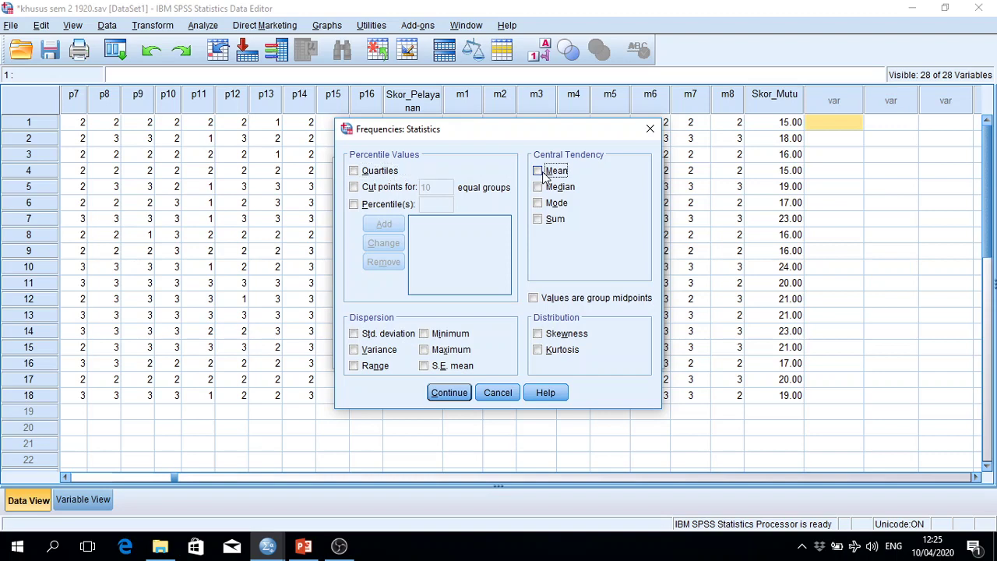
click(539, 187)
click(544, 203)
click(448, 395)
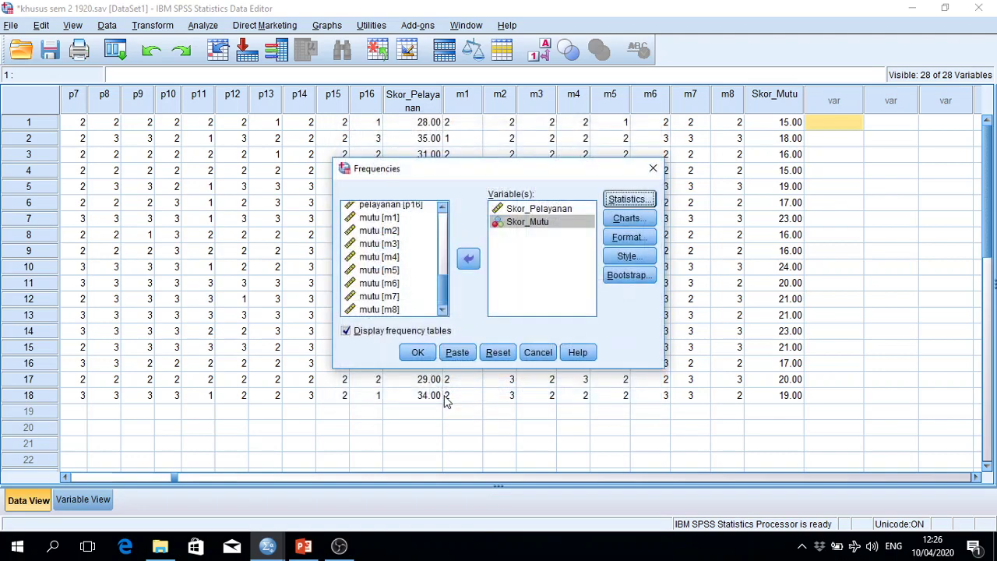
click(416, 354)
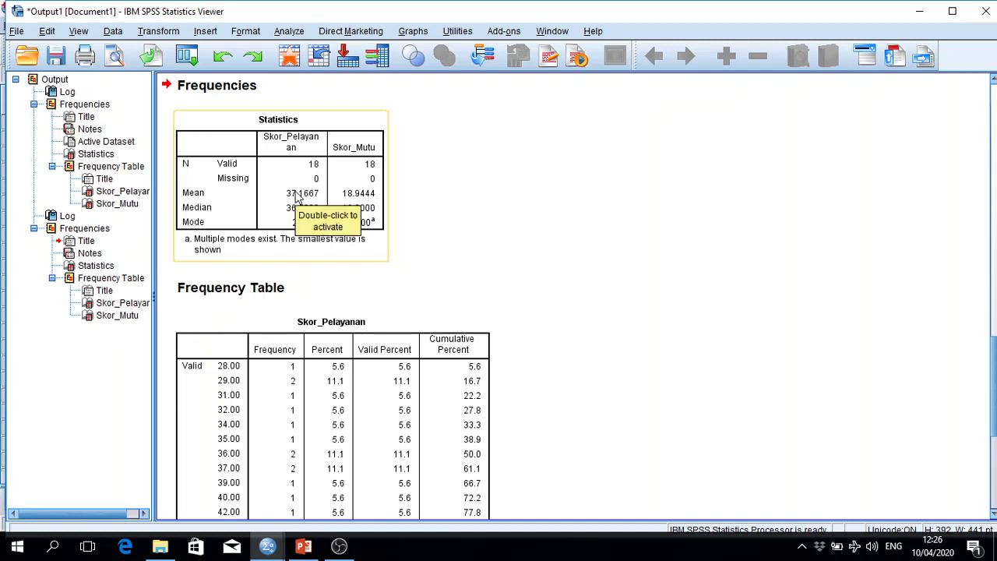
Step: Examine the mean, median and mode of both scores in the Statistics output table
click(436, 179)
click(344, 152)
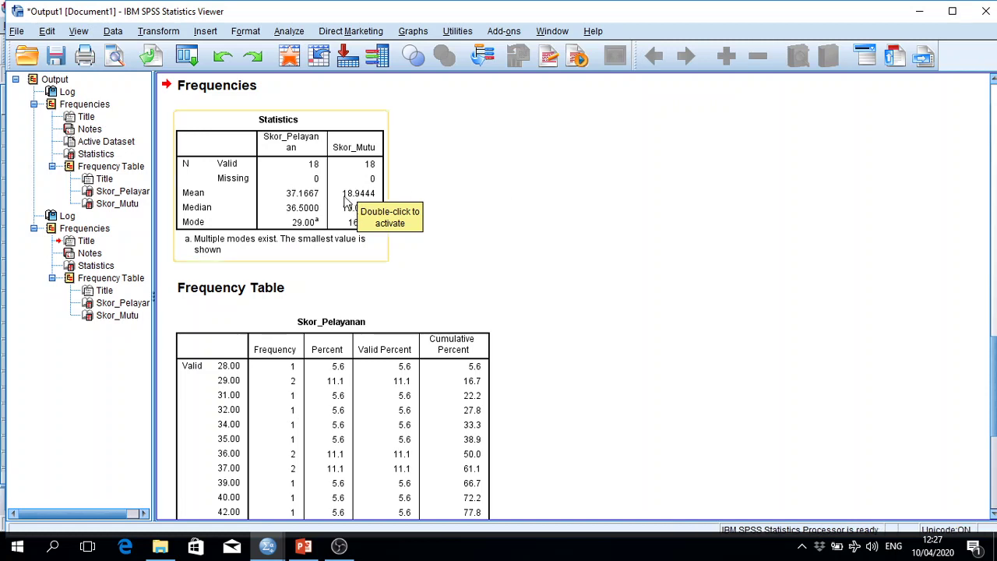
click(489, 201)
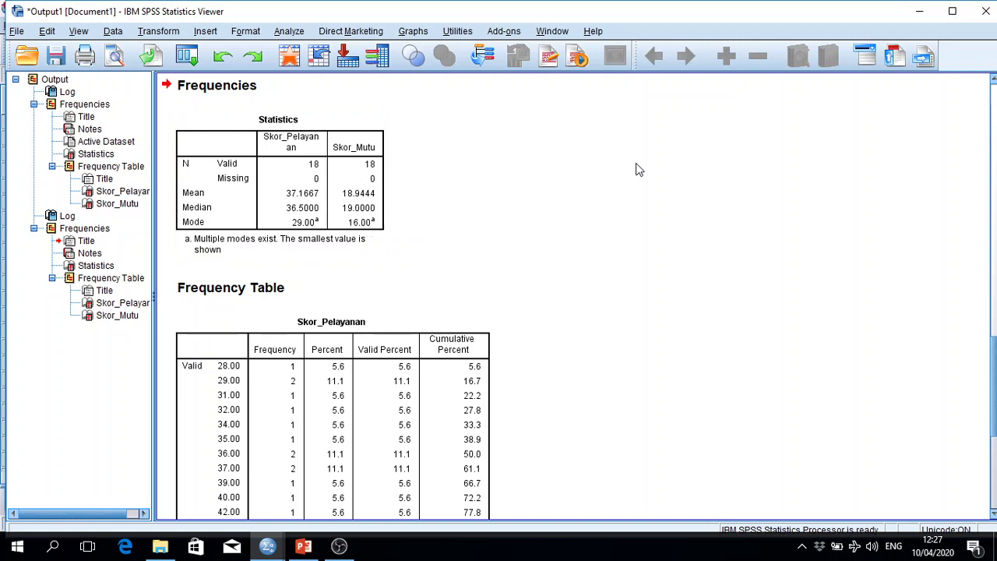
click(381, 256)
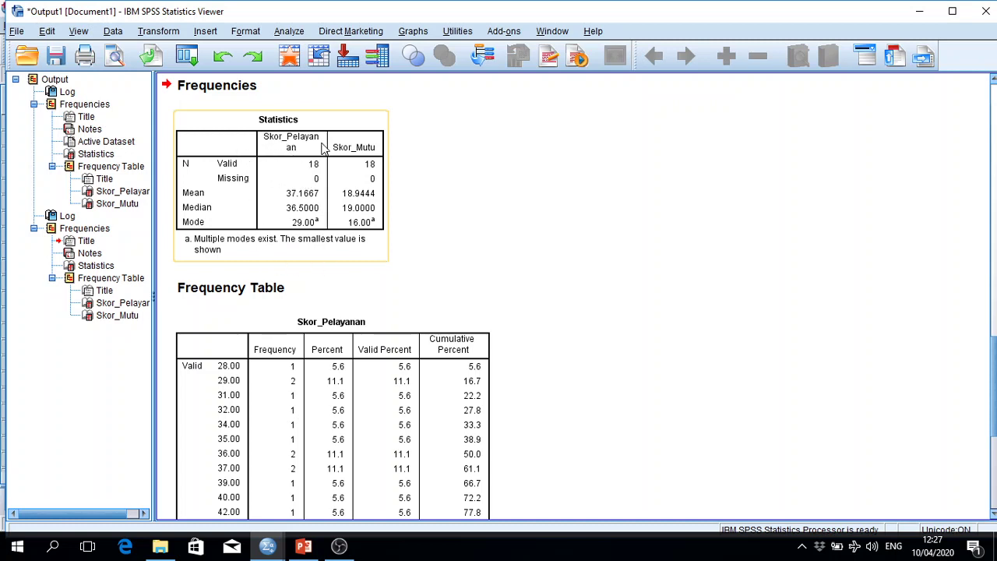
click(404, 229)
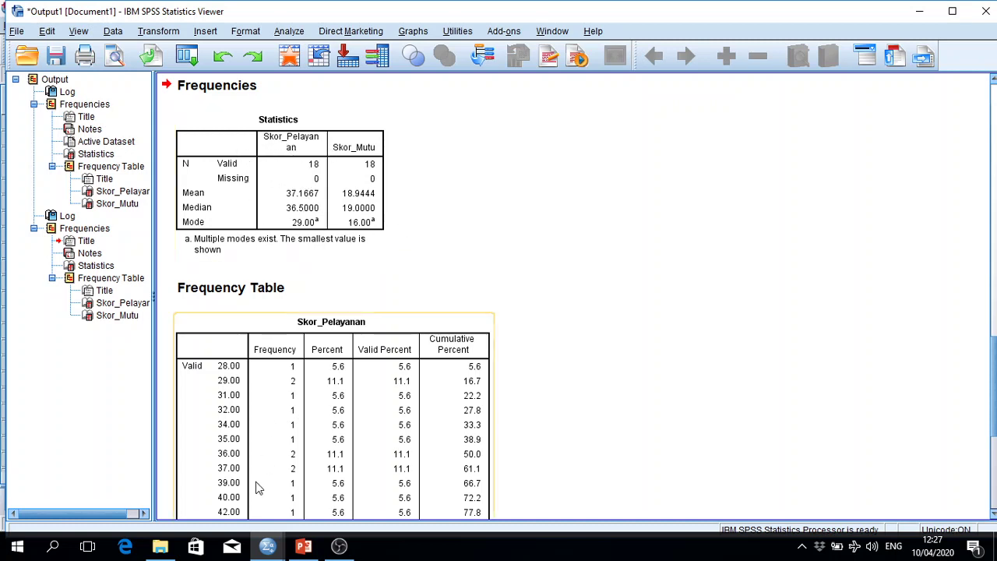
Step: Return to the dataset and start a fresh Recode into Different Variables with Skor_Pelayanan as the input variable
mouse_move(269, 547)
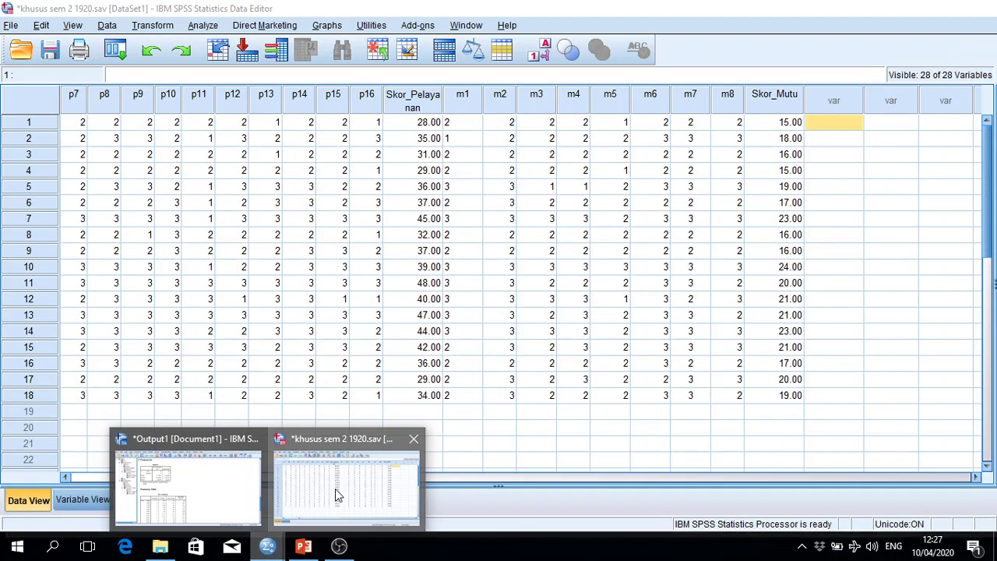
click(339, 491)
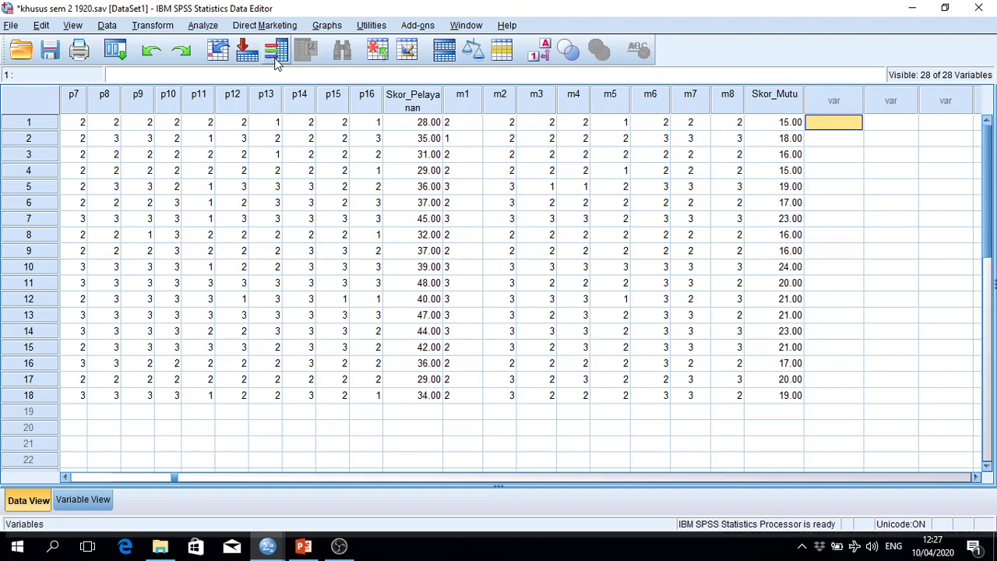
click(151, 25)
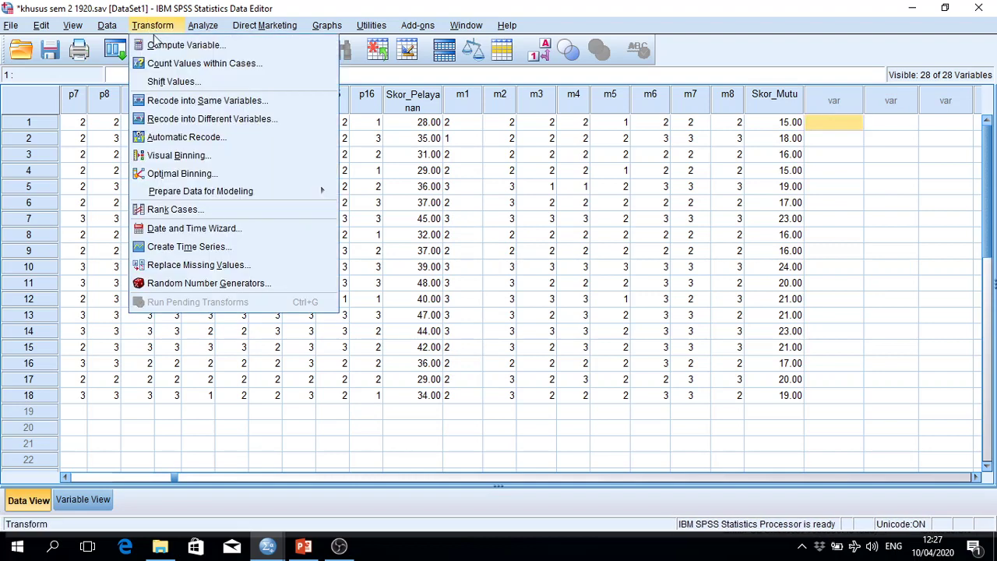
click(204, 121)
click(497, 375)
drag(381, 237, 381, 294)
click(339, 292)
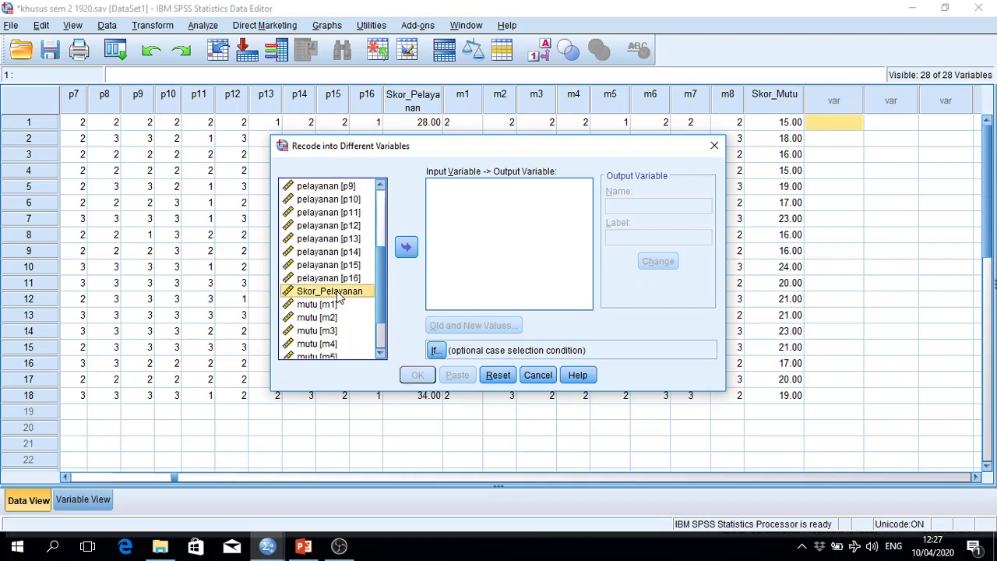
click(406, 248)
Step: Name the output variable Kat_Pelayanan, apply it to Skor_Pelayanan, and open the old and new values definition
click(657, 204)
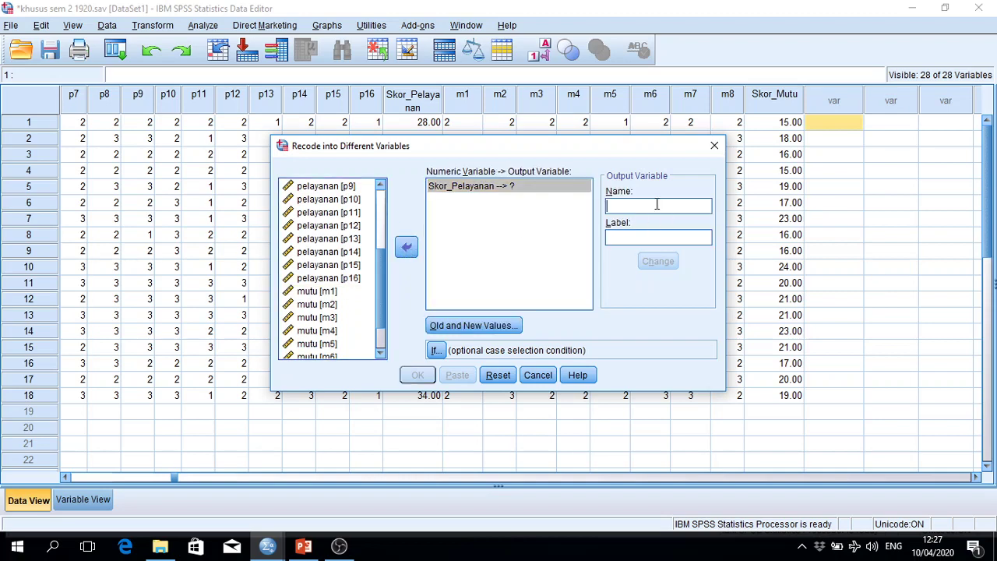
text(K)
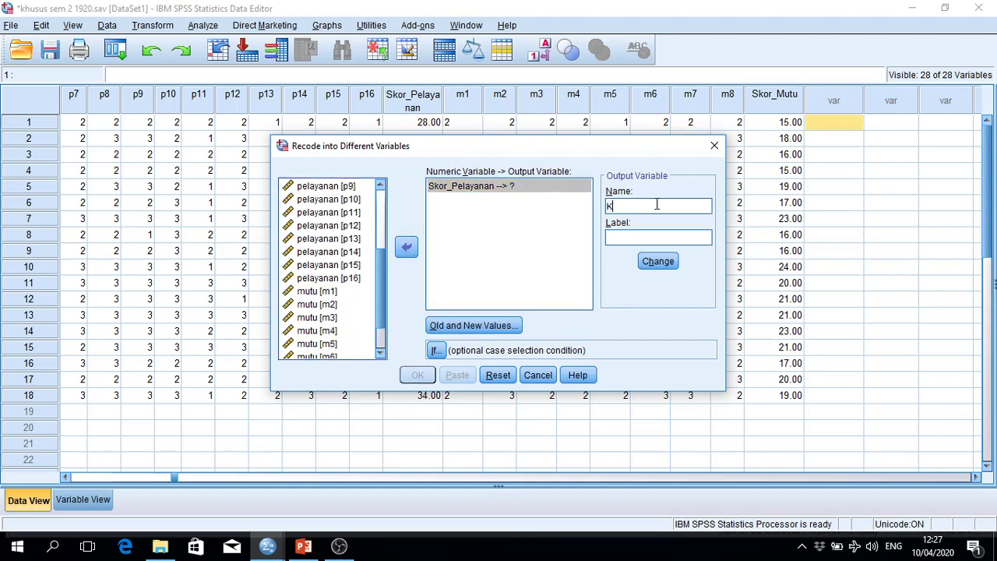
text(at_Pelayanan)
click(666, 261)
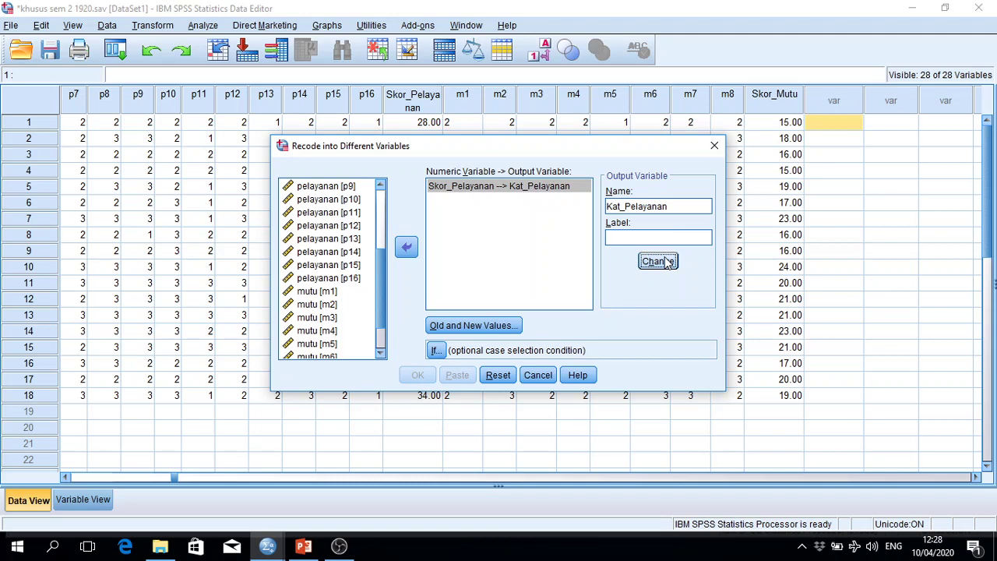
click(627, 236)
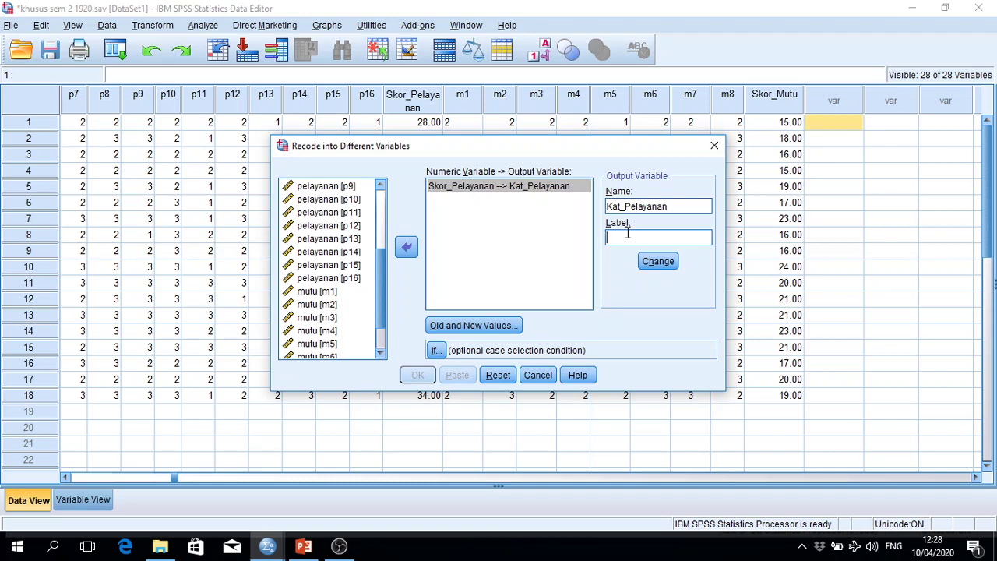
click(483, 330)
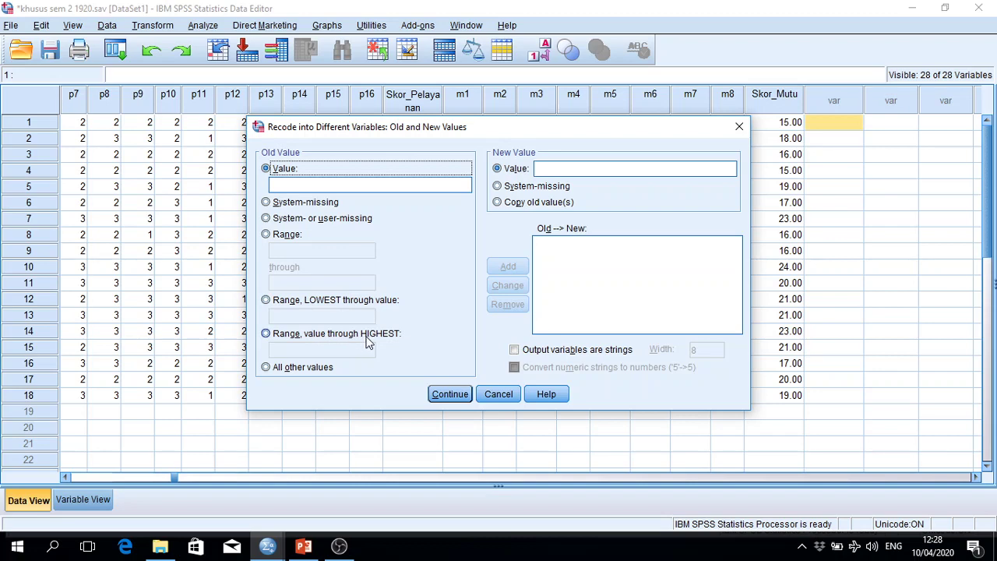
click(281, 301)
click(293, 315)
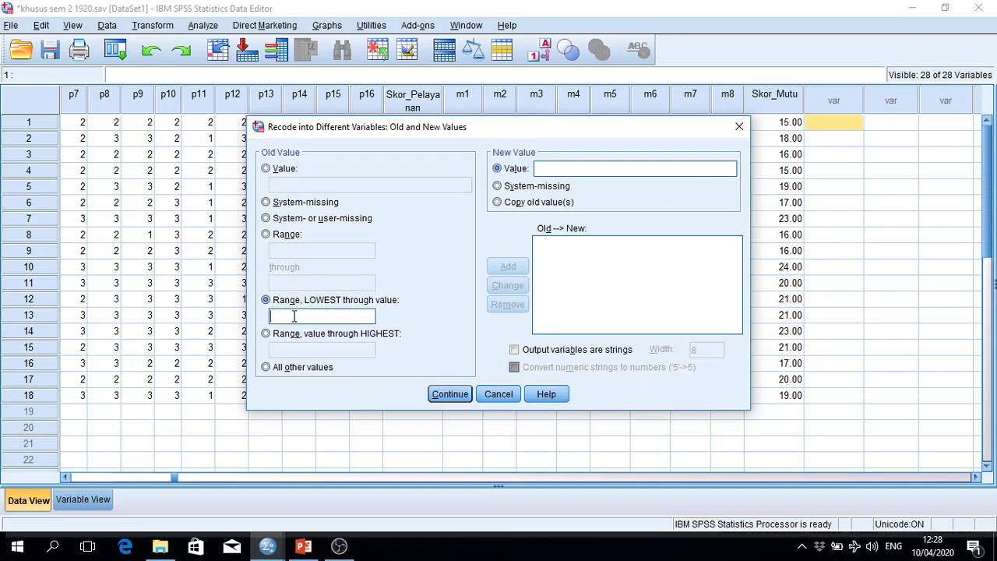
click(291, 334)
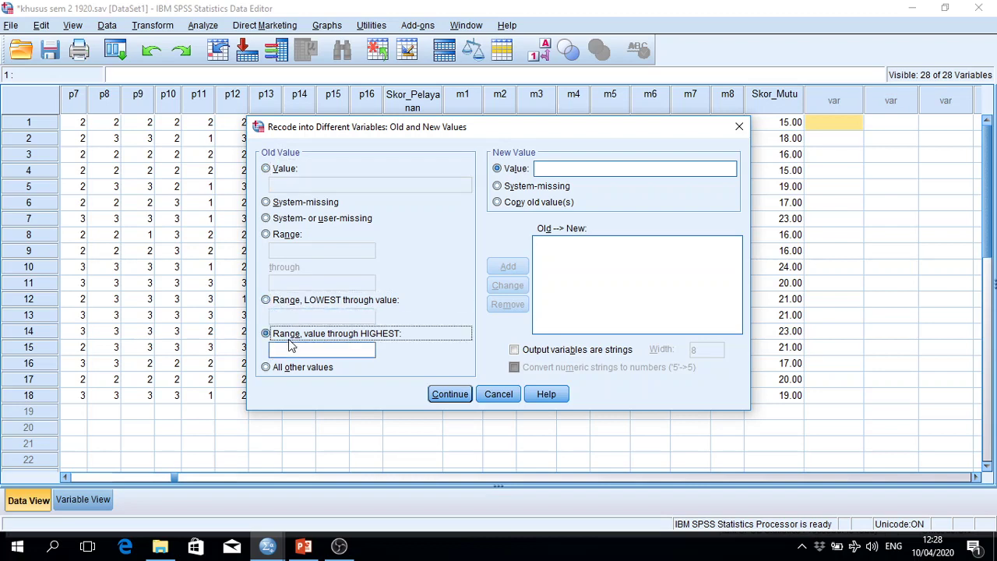
click(290, 348)
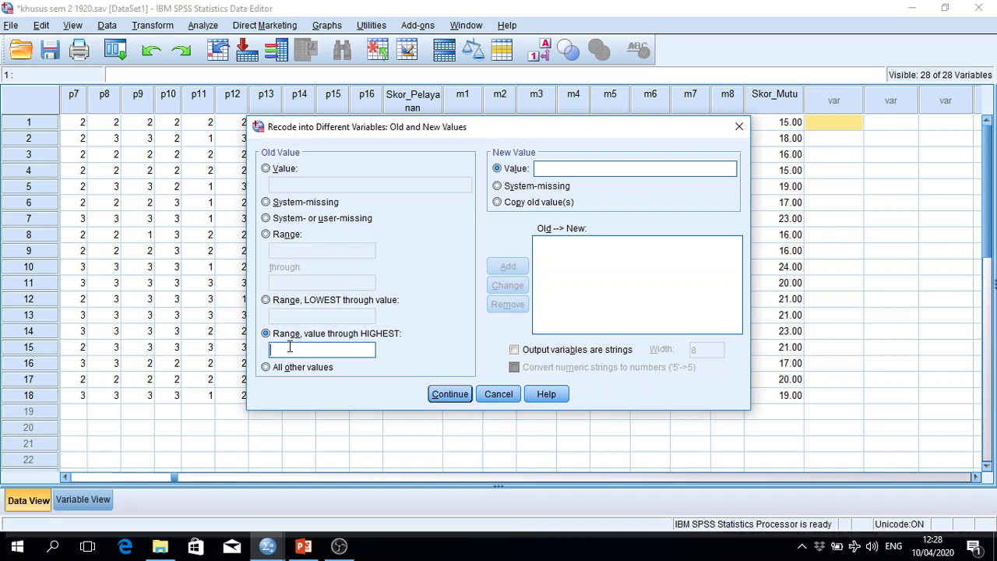
click(290, 304)
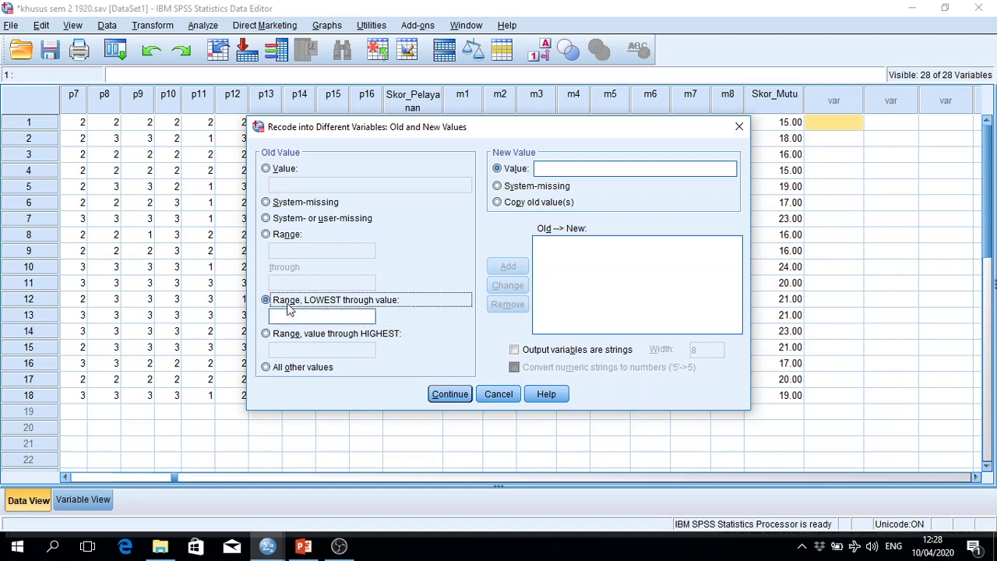
click(288, 315)
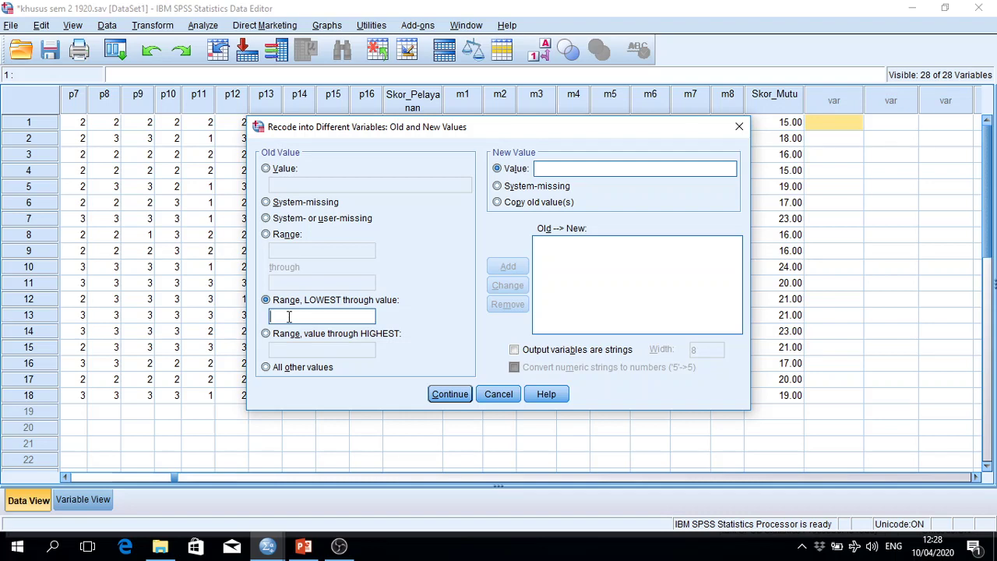
text(35)
click(282, 339)
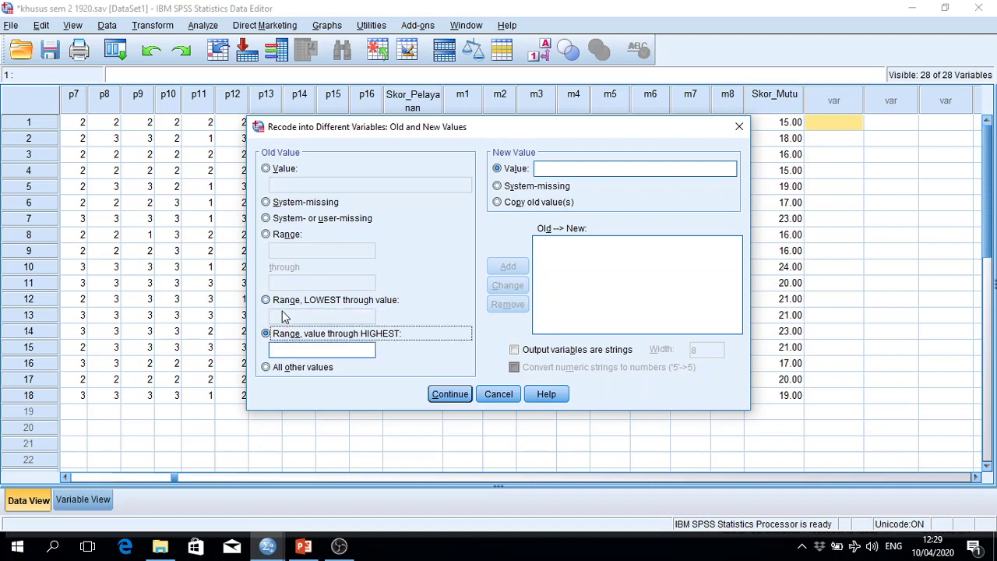
Step: Add a recode rule that turns values from the lowest through 36 into 0
click(281, 315)
text(36)
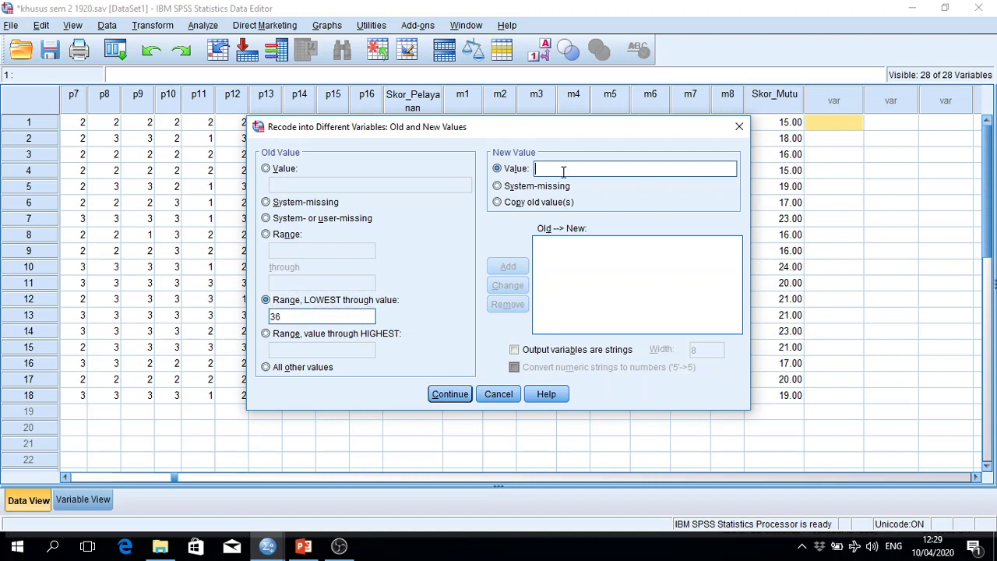
text(0)
click(505, 270)
Step: Add a rule turning 36.5 through the highest value into 1, and run the recode into Kat_Pelayanan
click(288, 341)
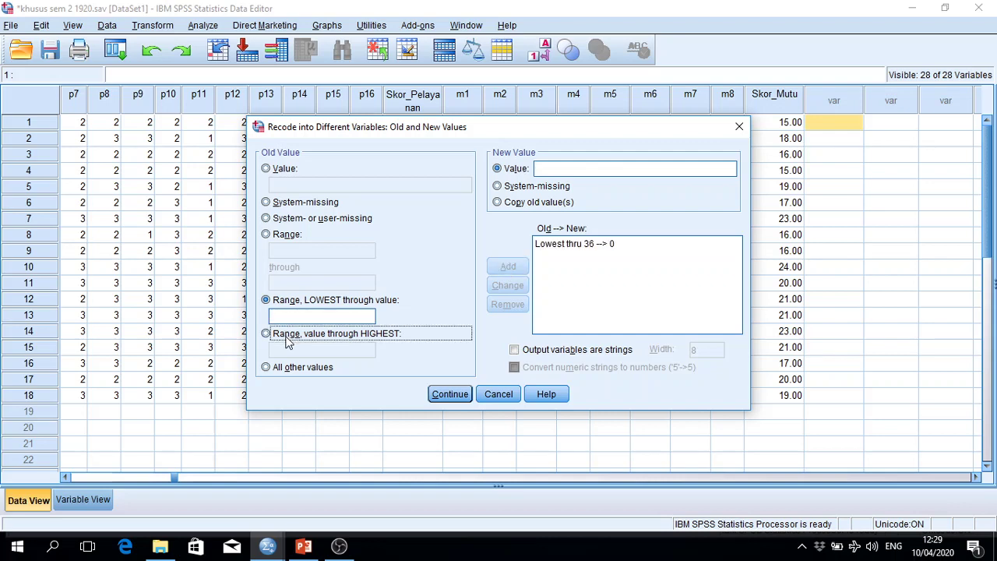
text(36.5)
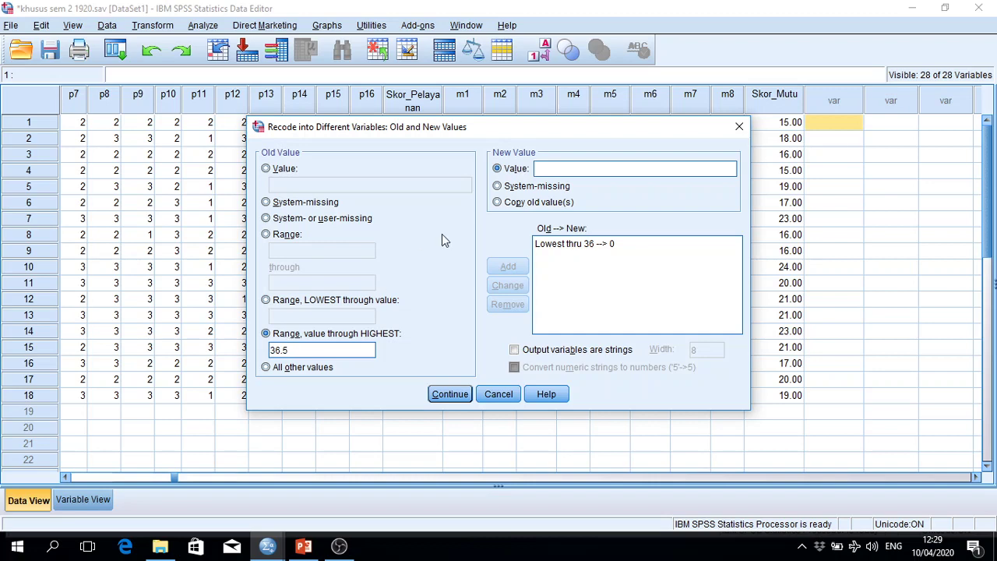
click(561, 167)
text(1)
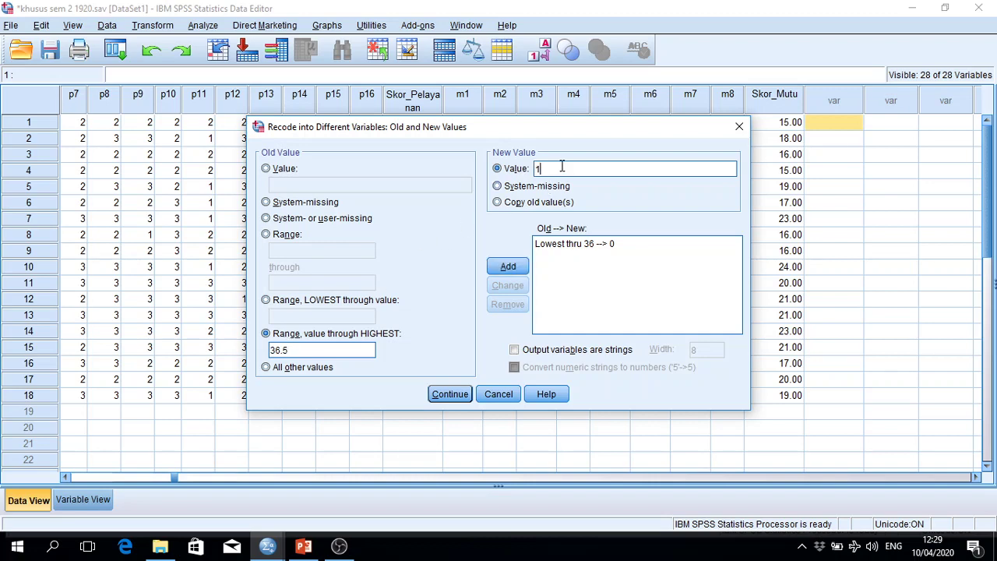
click(509, 267)
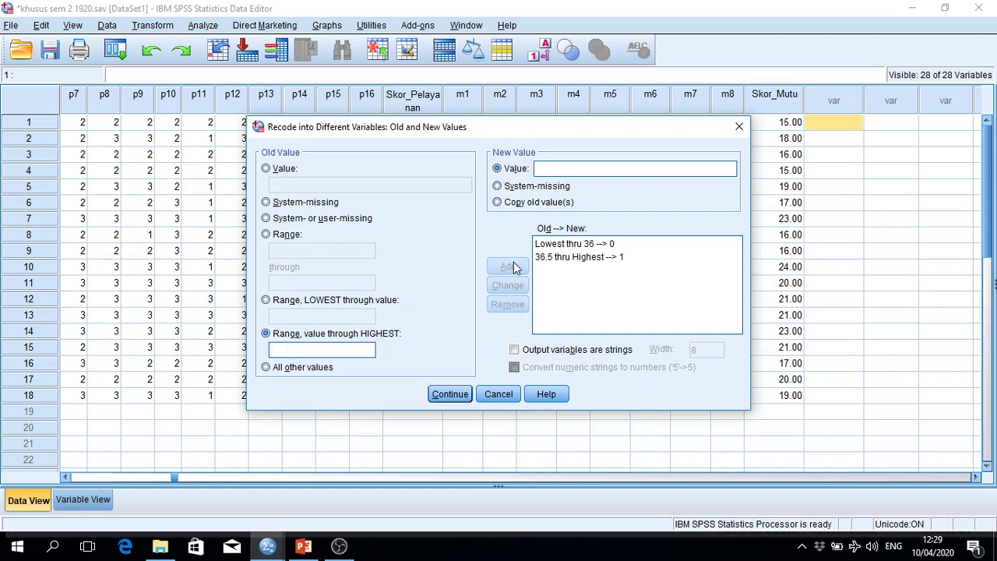
click(449, 394)
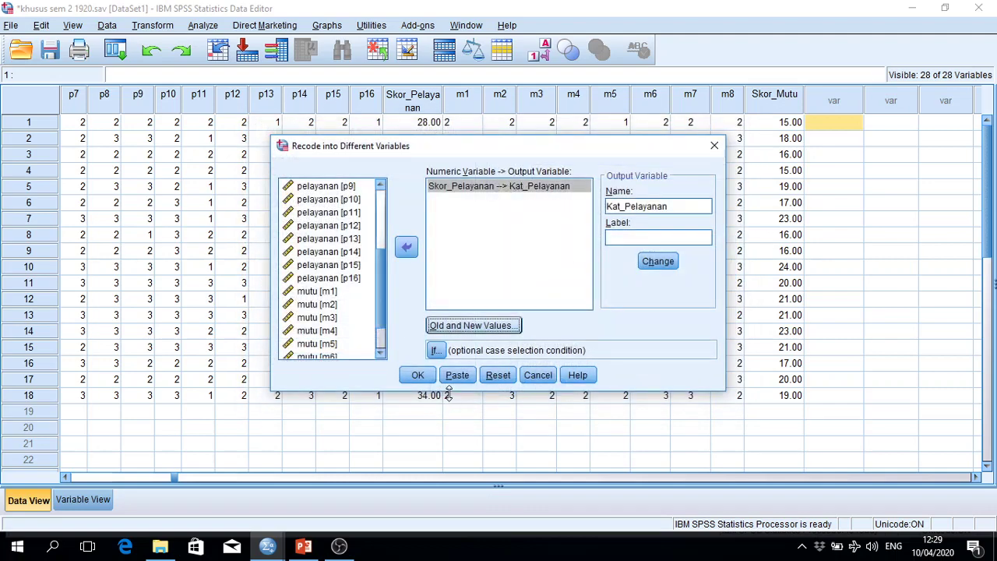
click(418, 375)
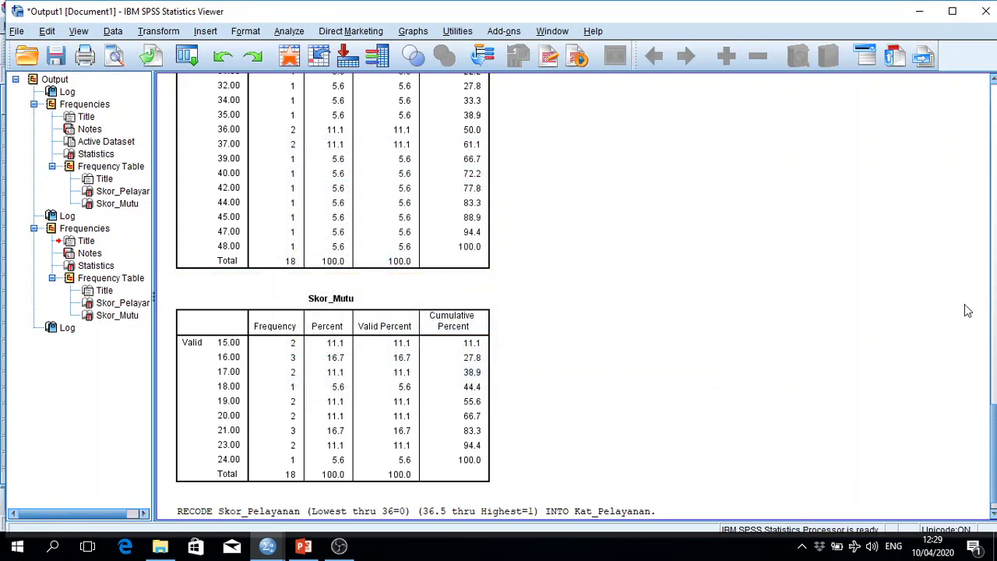
Step: Check the logged recode command, then return to the dataset and examine the Kat_Pelayanan values down to case 18
click(573, 471)
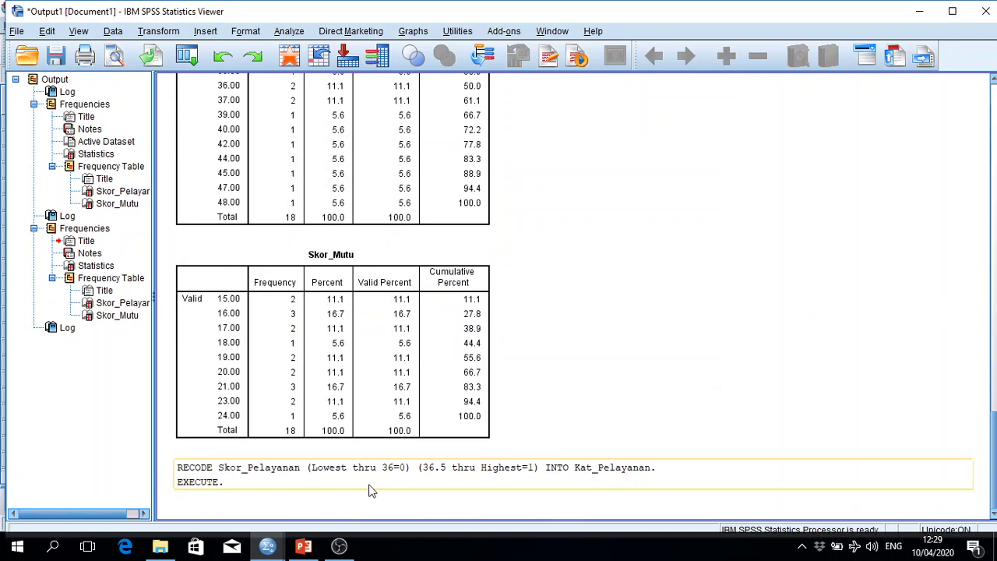
click(307, 499)
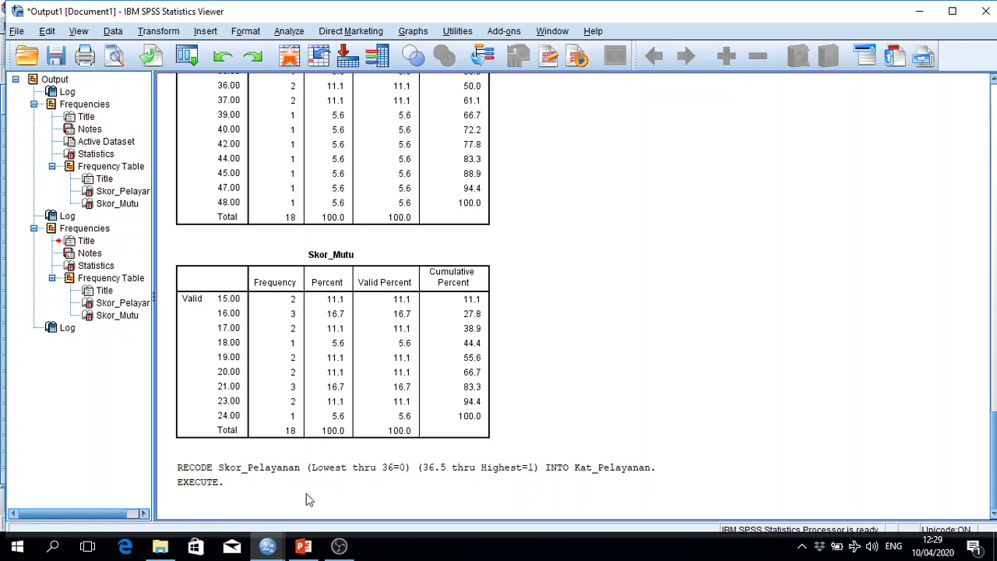
click(268, 547)
click(345, 487)
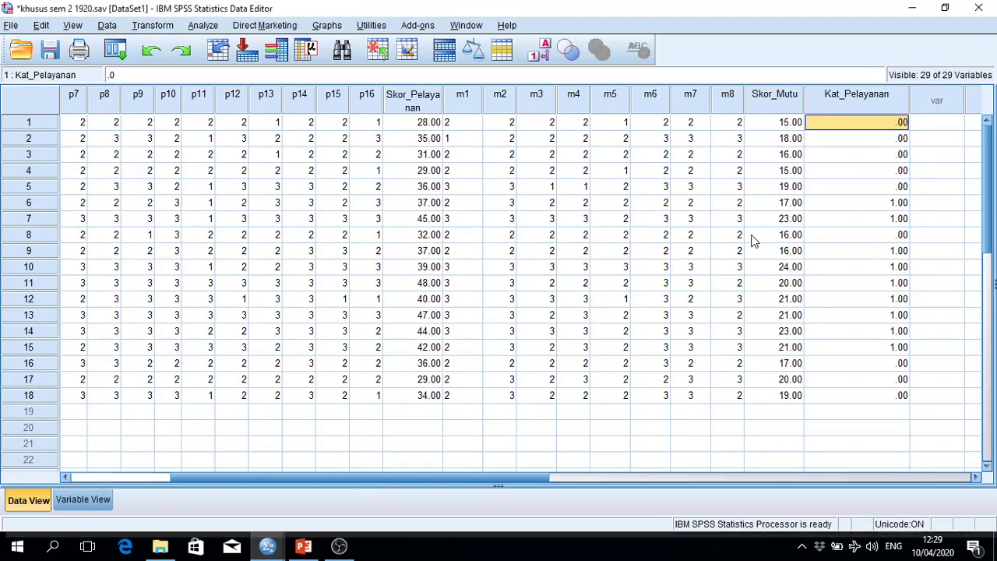
key(Down)
key(Down)
key(Down)
key(Down)
key(Down)
key(Down)
key(Down)
key(Down)
key(Down)
key(Down)
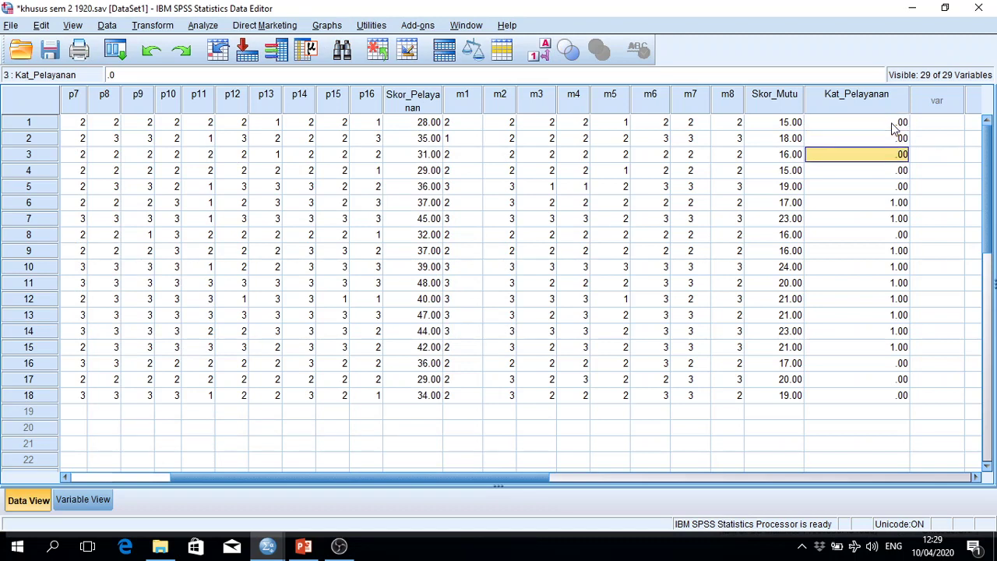
key(Down)
key(Down)
key(Down)
key(Down)
key(Down)
key(Down)
key(Down)
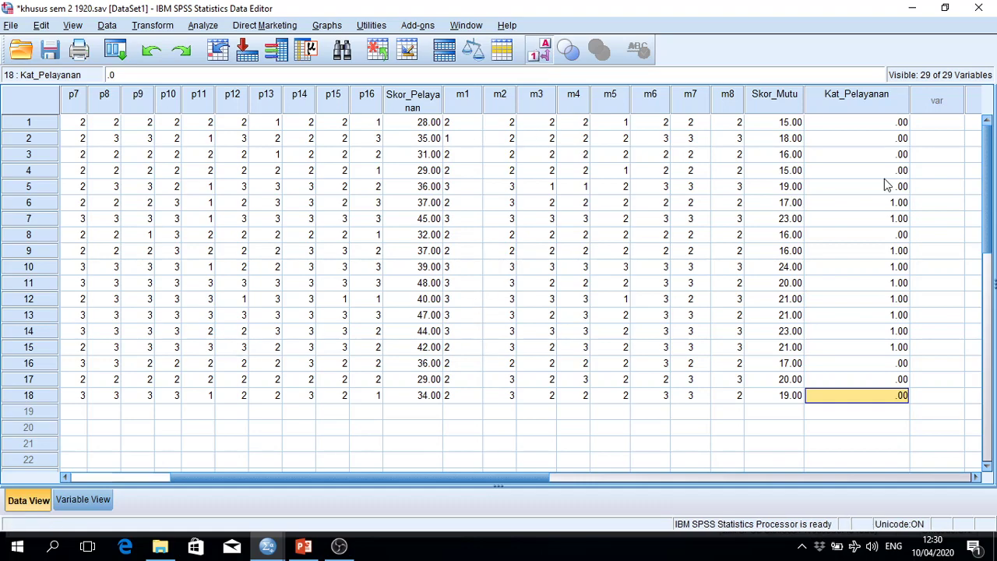
Step: Open the value labels of Kat_Pelayanan in the variable definitions and label the value 0 as Buruk
click(81, 501)
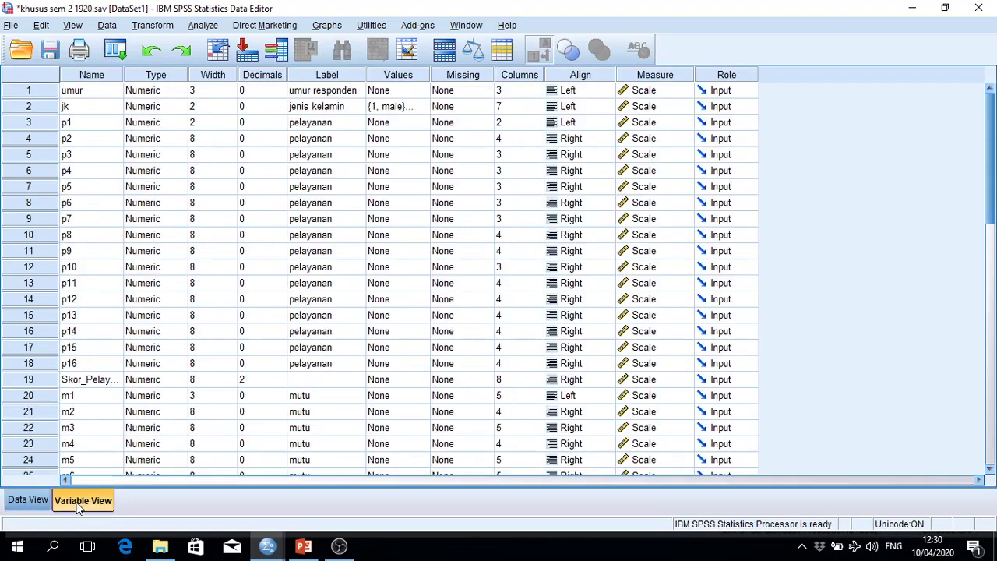
drag(990, 207, 989, 317)
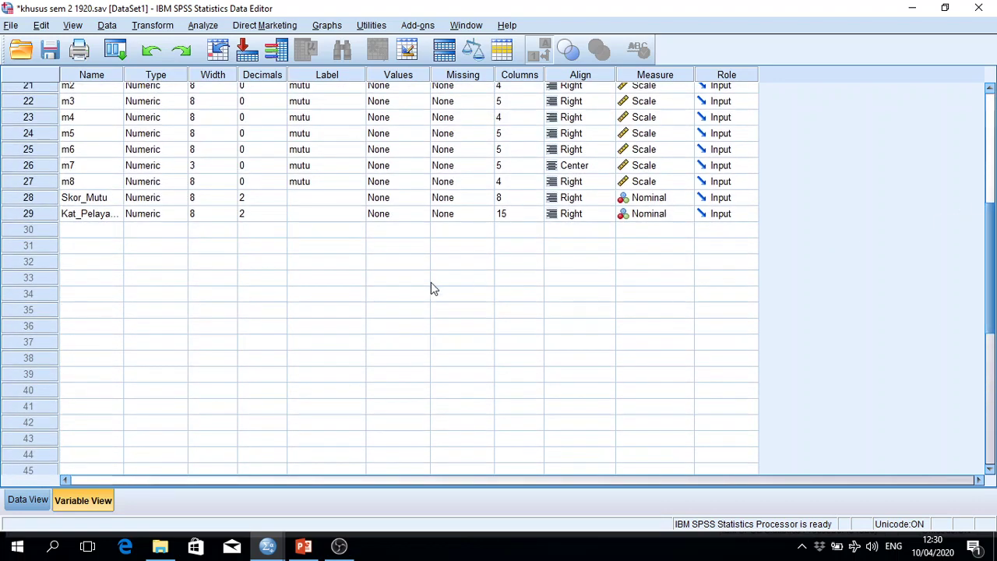
click(395, 215)
click(420, 214)
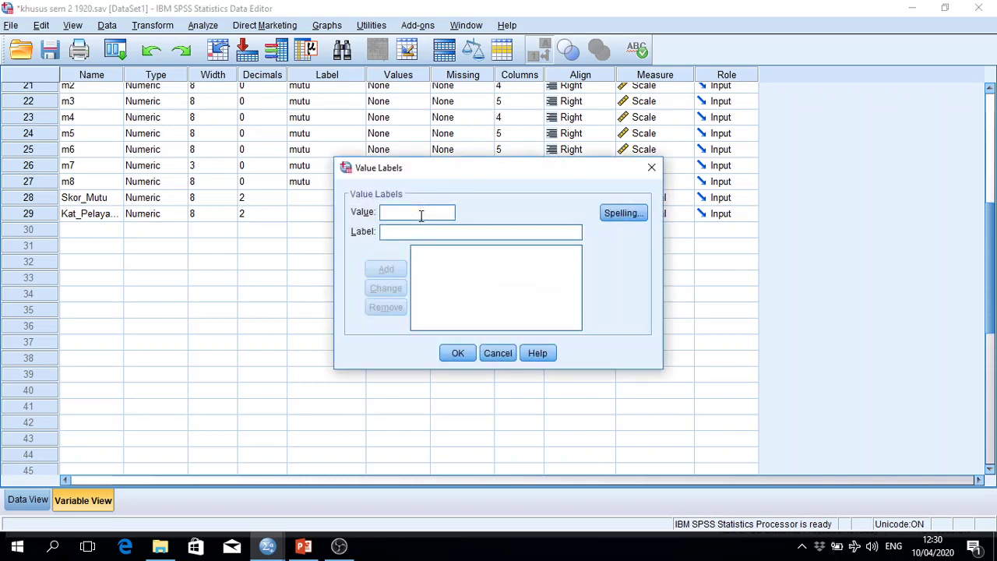
text(0)
key(Tab)
text(Buruk)
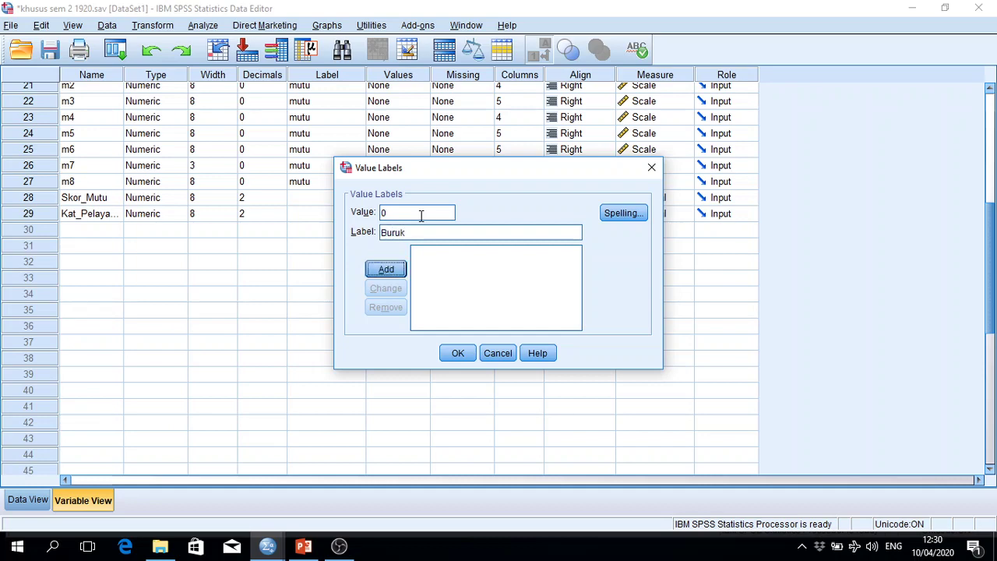
key(Return)
Step: Label the value 1 of Kat_Pelayanan as Baik and accept the value labels
text(1)
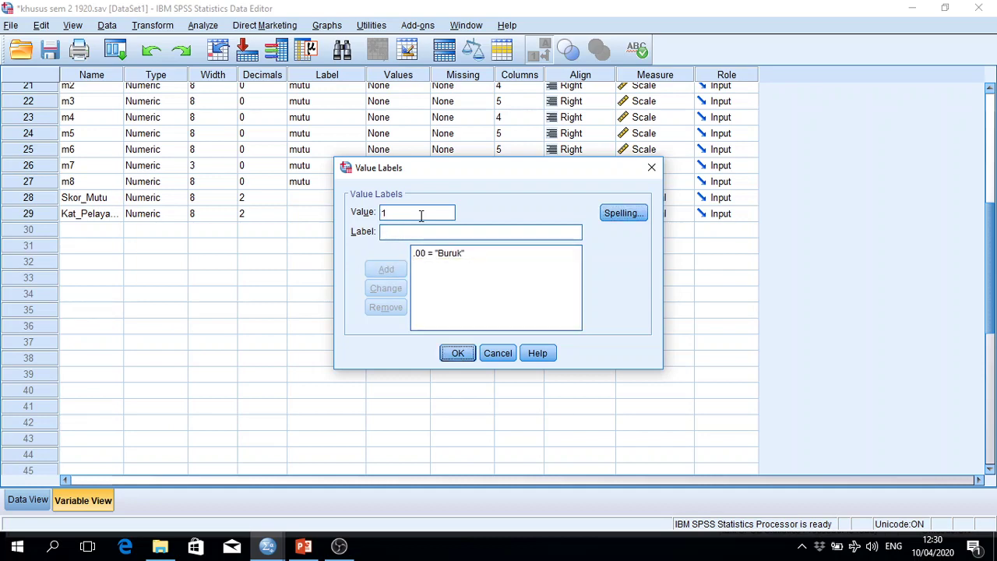
key(Tab)
text(Baik)
key(Return)
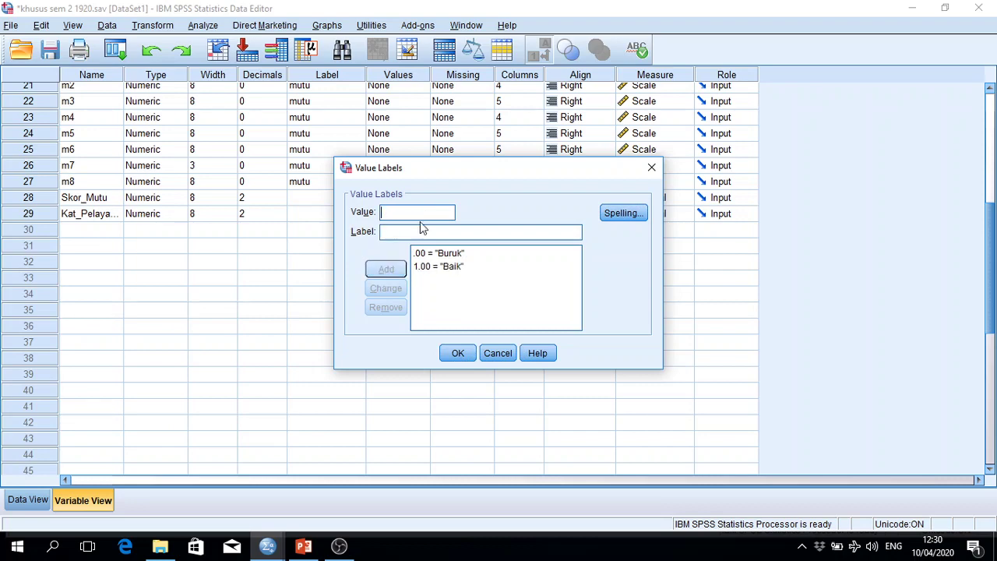
click(455, 352)
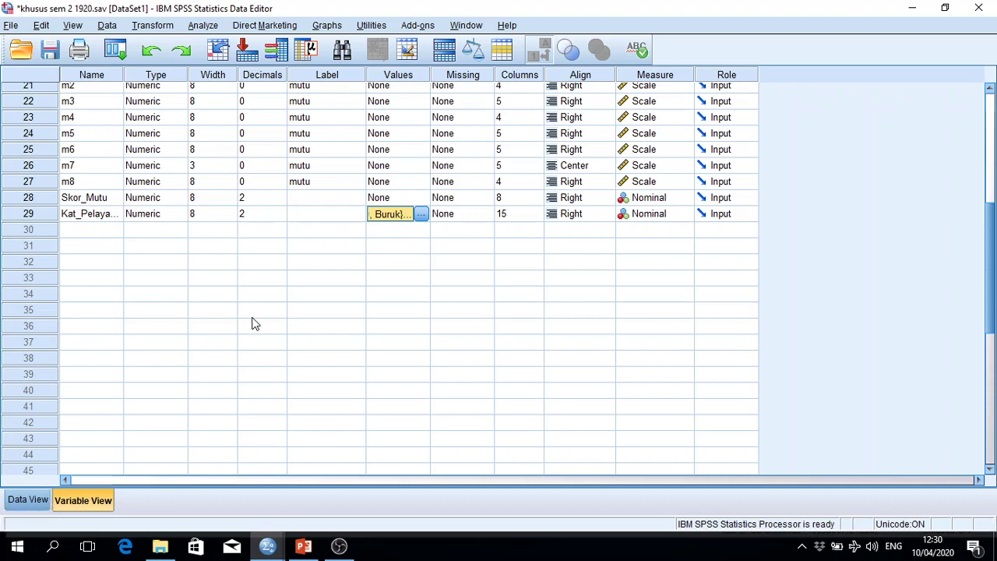
Step: Return to the data and examine the labelled Kat_Pelayanan categories alongside the item and score columns
click(28, 499)
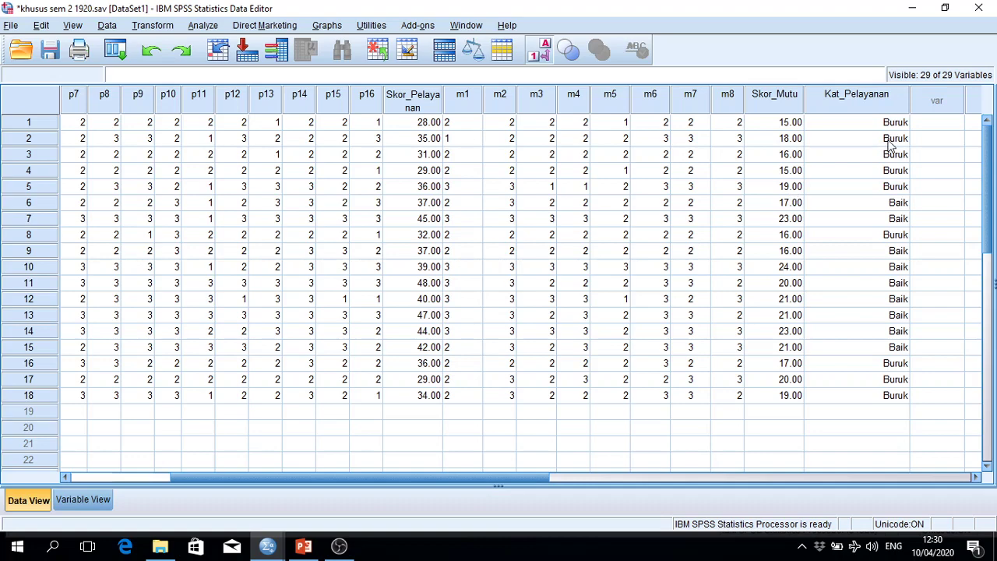
key(ctrl+Home)
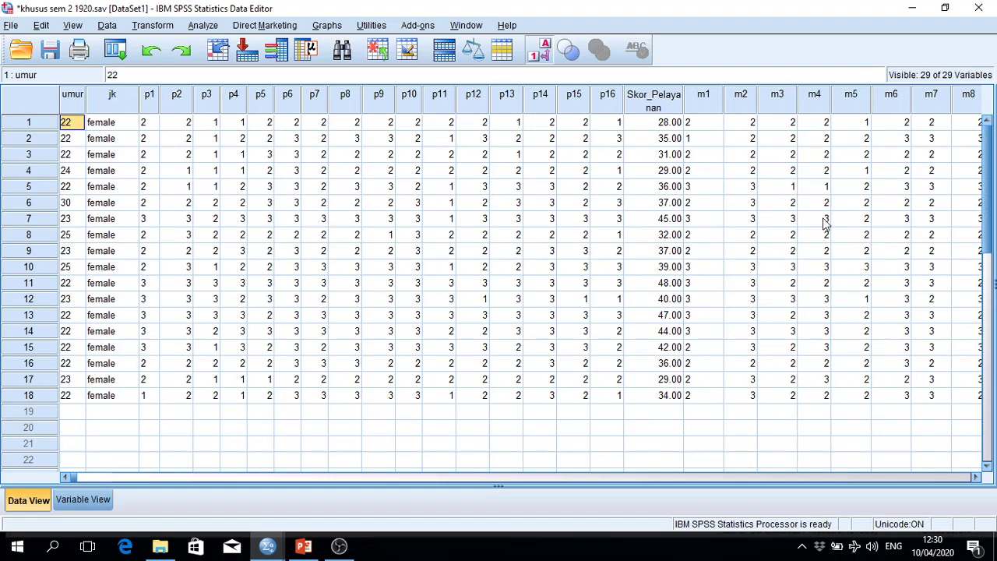
click(950, 234)
key(Right)
key(Right)
key(Right)
key(Right)
key(Right)
key(Right)
key(Right)
key(Right)
key(Right)
key(Right)
key(Right)
key(Right)
key(Right)
key(Right)
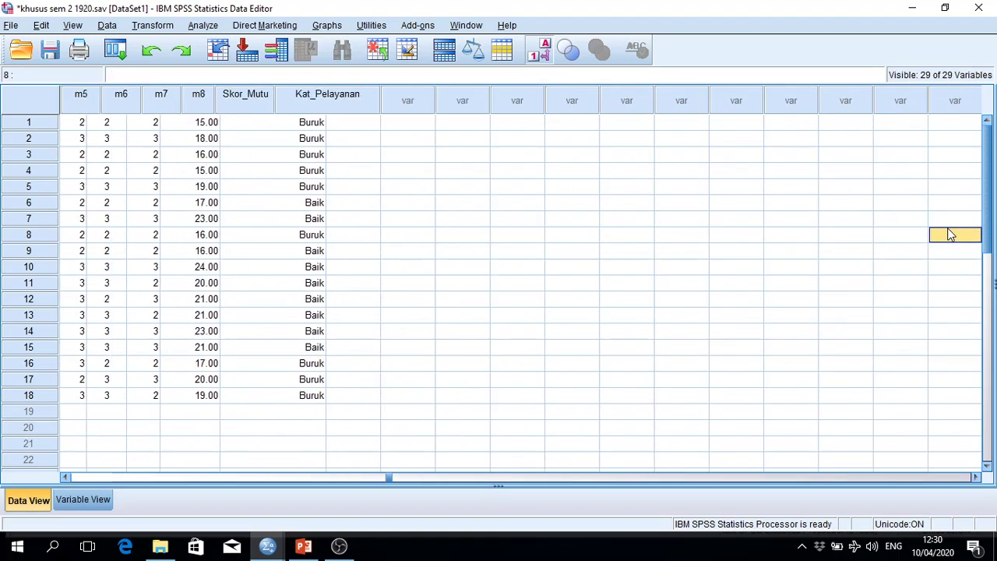
key(Left)
key(Left)
key(Left)
key(Left)
key(Left)
key(Left)
key(Left)
key(Left)
key(Left)
key(Left)
key(Left)
key(Left)
key(Left)
key(Left)
key(Left)
key(Left)
key(Left)
key(Left)
key(Left)
key(Left)
key(Left)
key(Left)
key(Left)
key(Left)
key(Left)
key(Left)
key(Left)
key(Left)
key(Left)
key(Left)
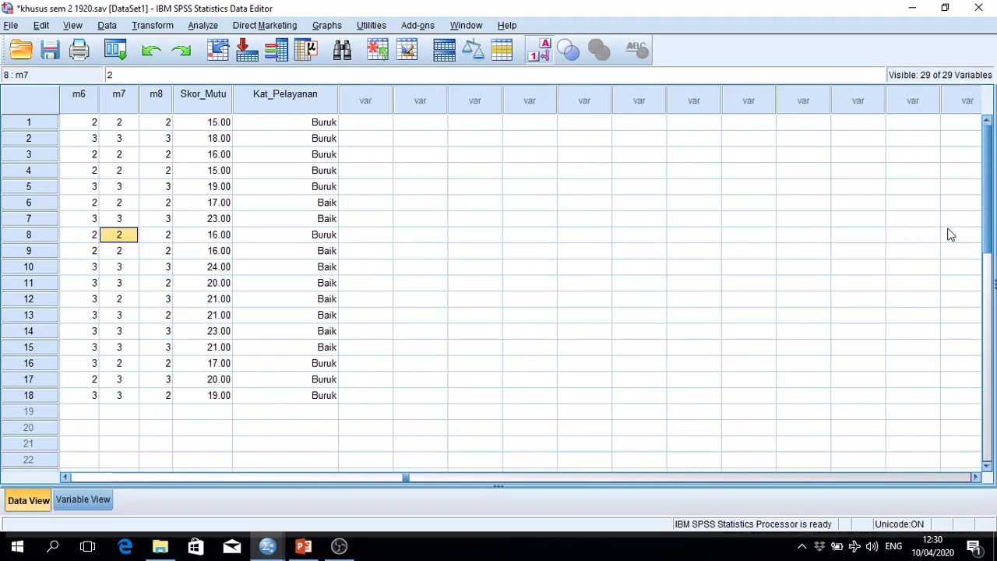
key(Left)
key(Left)
key(Left)
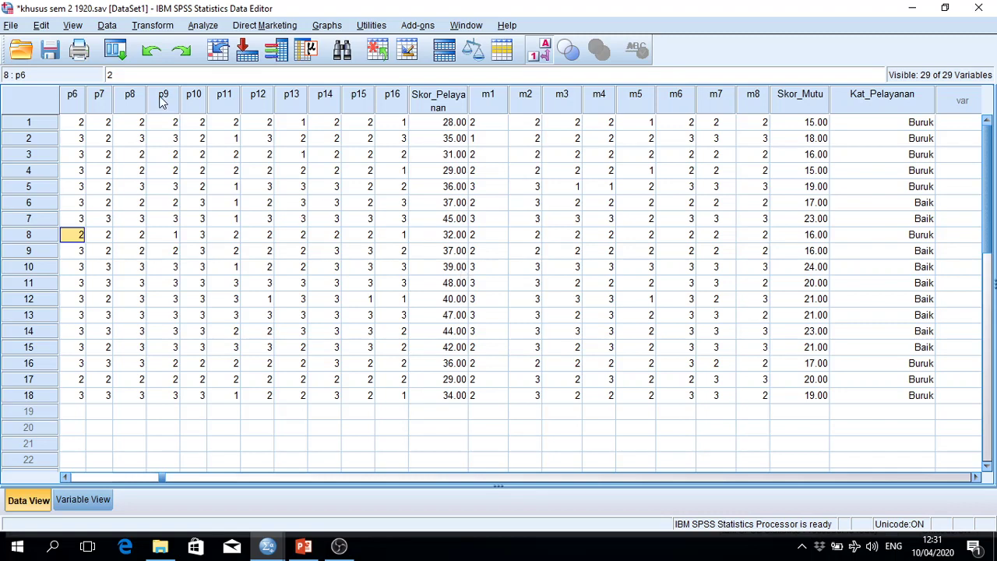
Step: Start a fresh Recode into Different Variables, clearing the previous settings, with Skor_Mutu as the input variable
click(155, 26)
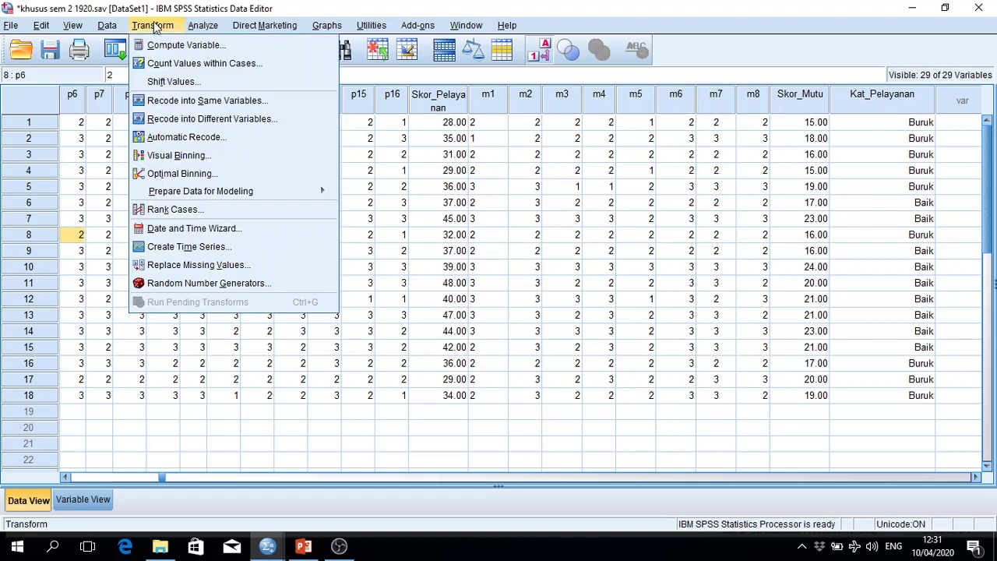
click(186, 121)
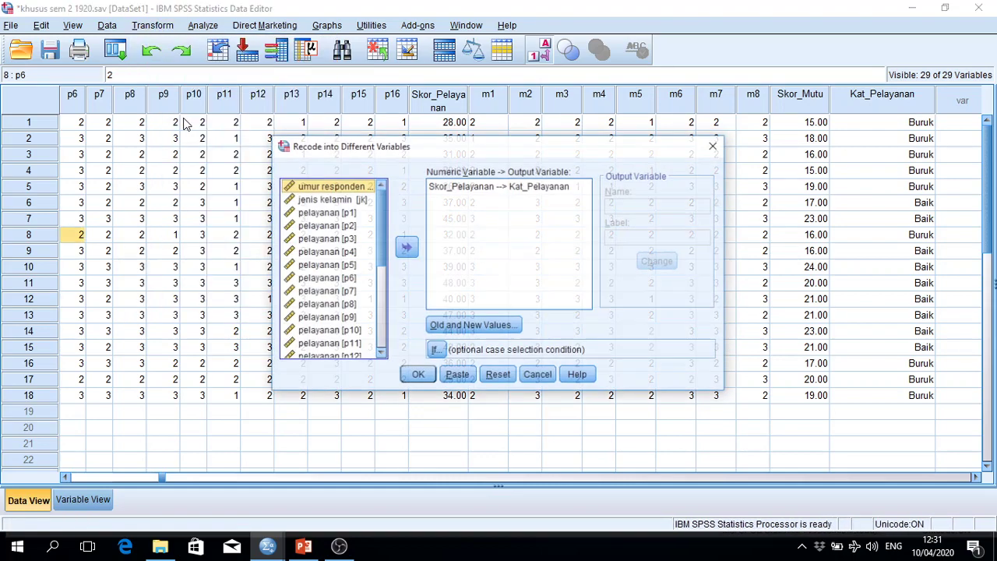
click(498, 375)
drag(382, 259, 382, 348)
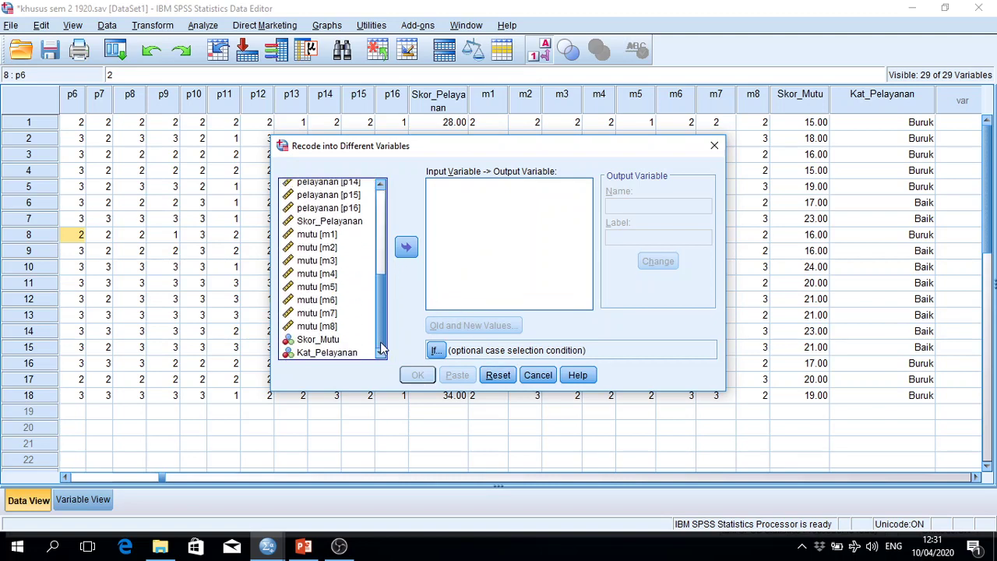
click(317, 340)
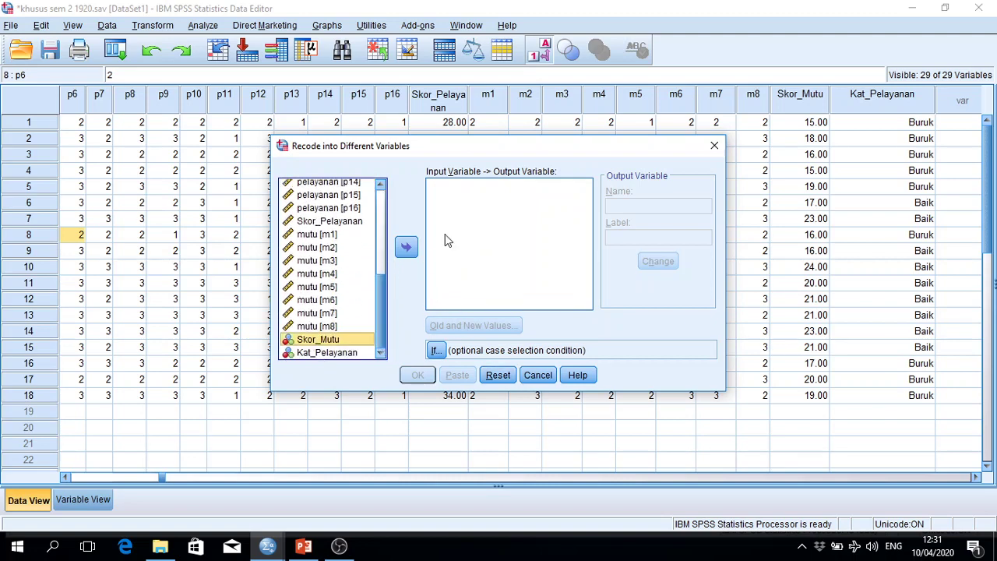
click(406, 247)
Step: Name the output variable Kat_Mutu, apply it to Skor_Mutu, and open the old and new values definition
click(644, 204)
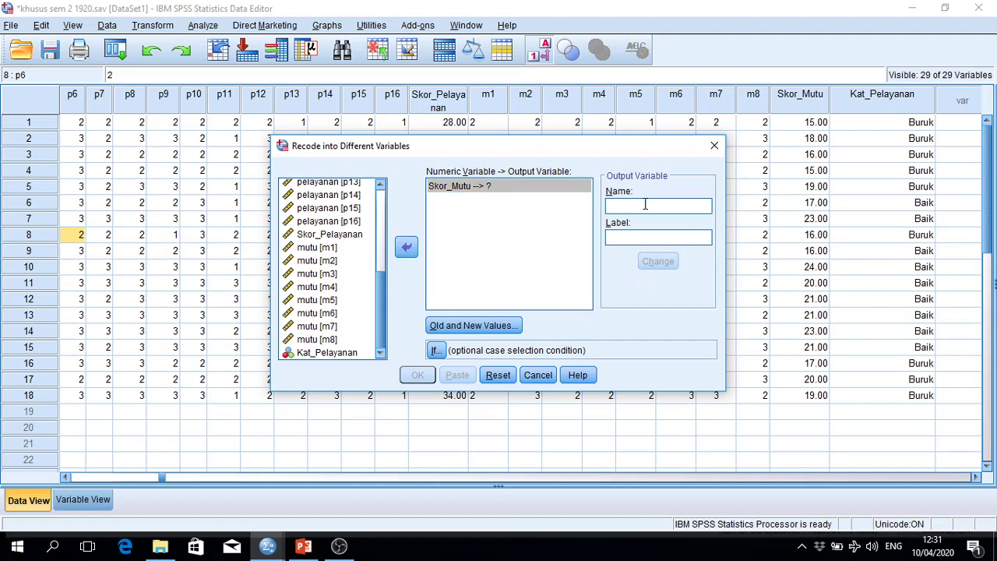
text(Kat_)
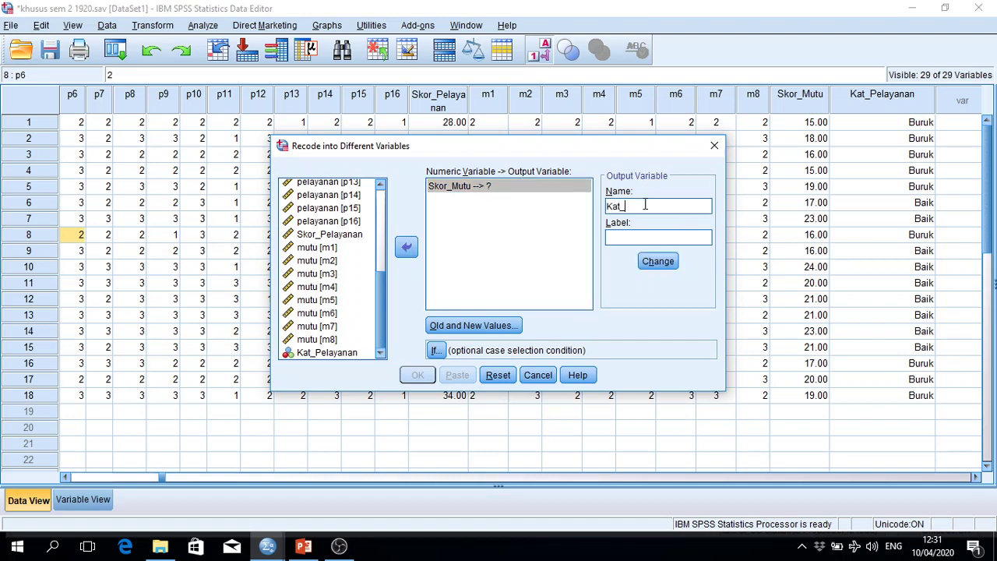
text(Mutu)
click(651, 261)
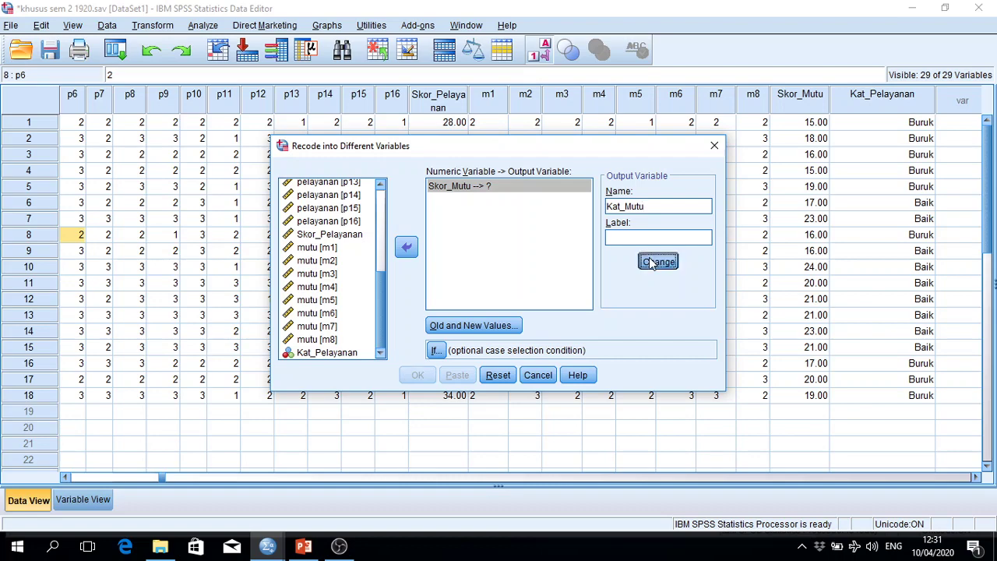
click(458, 325)
Step: Add a recode rule for Skor_Mutu mapping the range from lowest through 18 to the new value 0
mouse_move(276, 544)
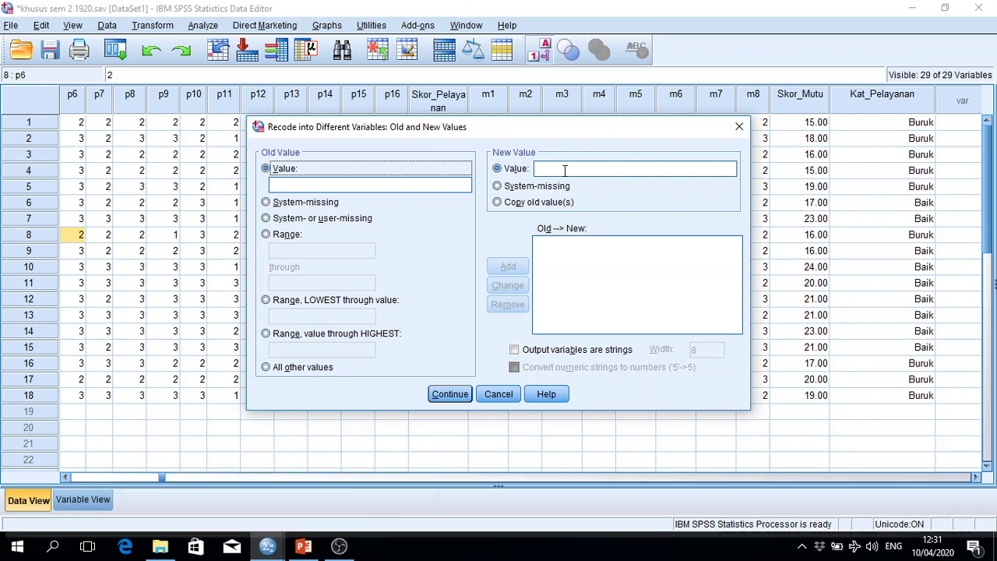
click(564, 170)
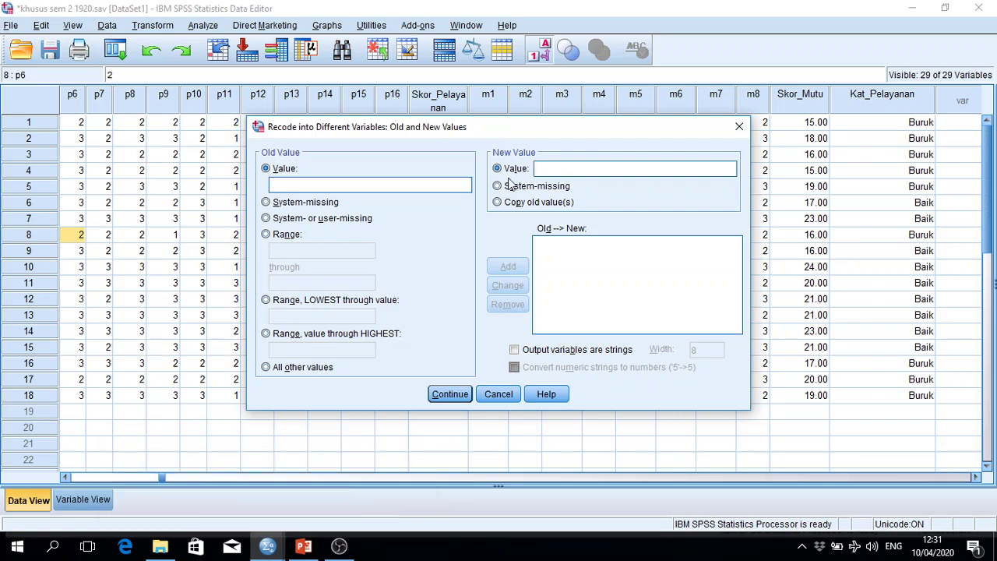
click(290, 300)
click(290, 314)
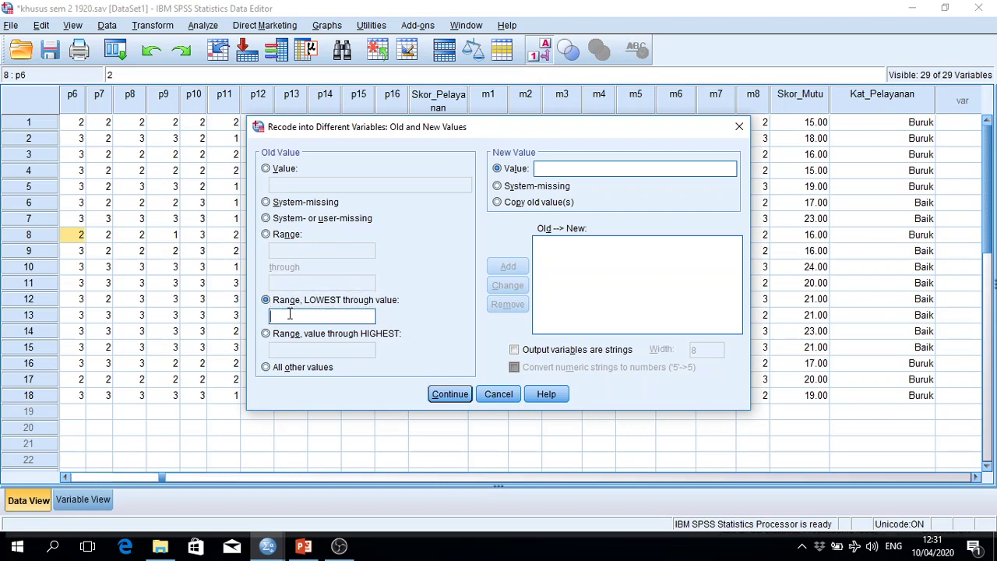
text(18)
text(0)
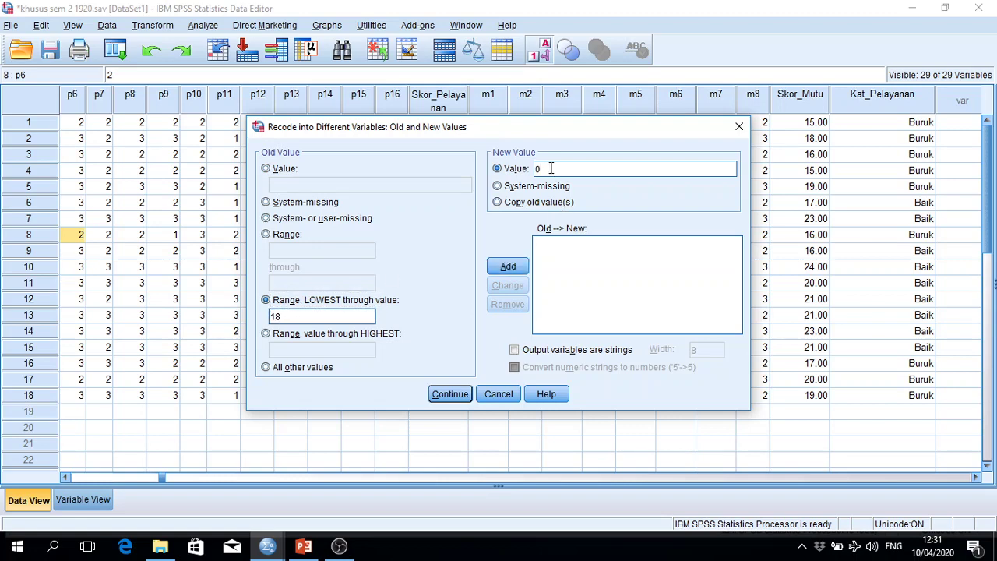
click(511, 268)
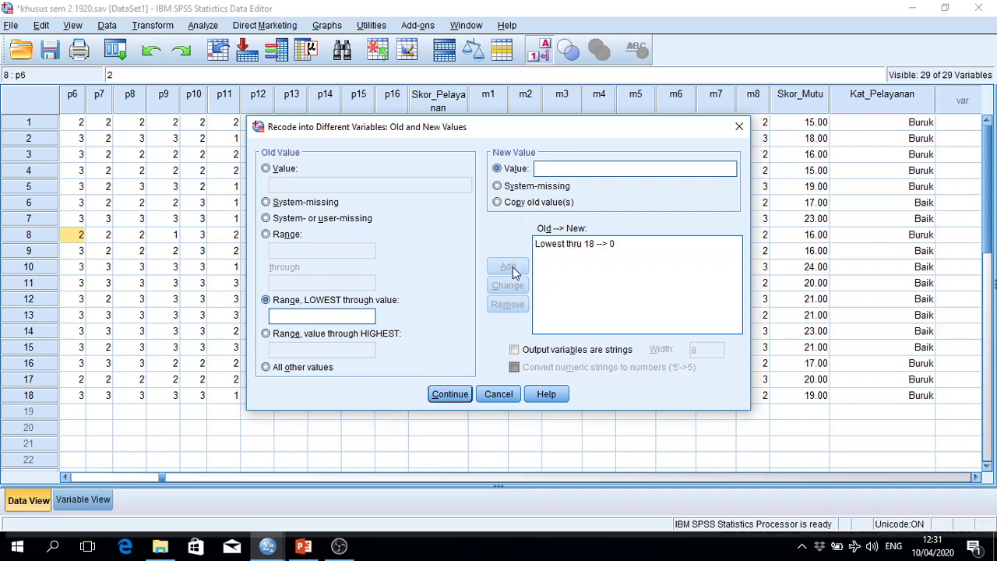
Step: Add a rule mapping 19 through highest to 1, and run the recode of Skor_Mutu into Kat_Mutu
click(306, 335)
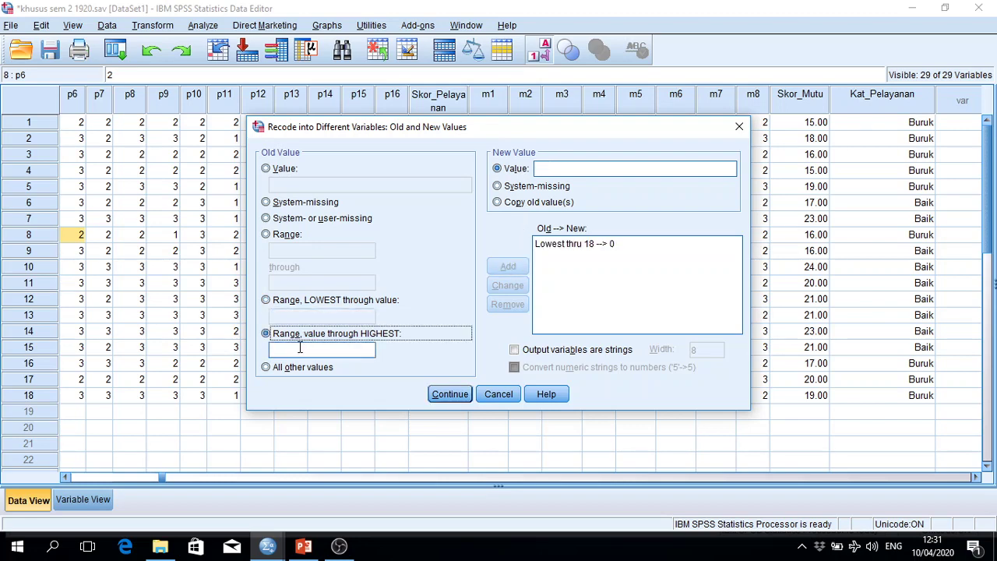
text(19)
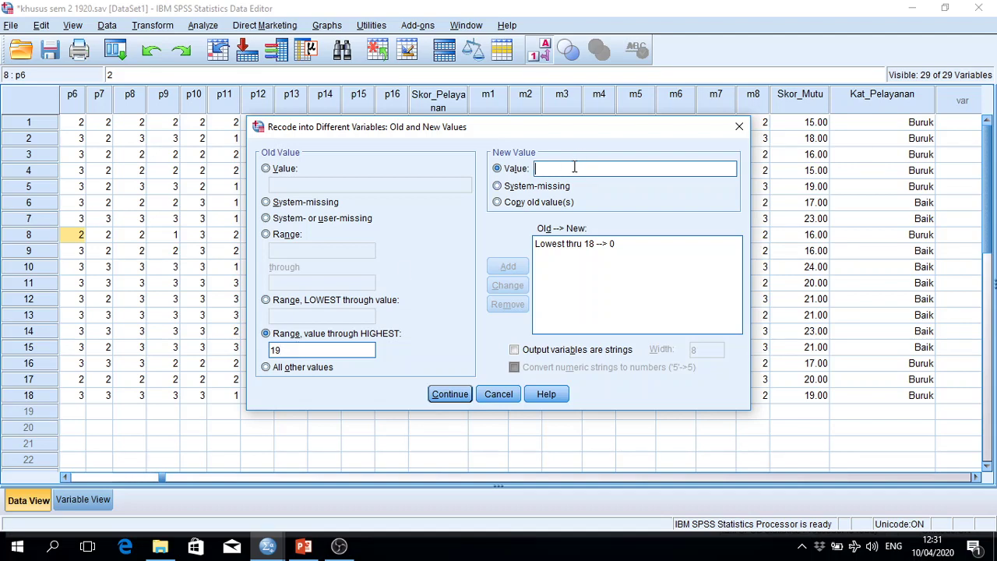
click(574, 167)
text(1)
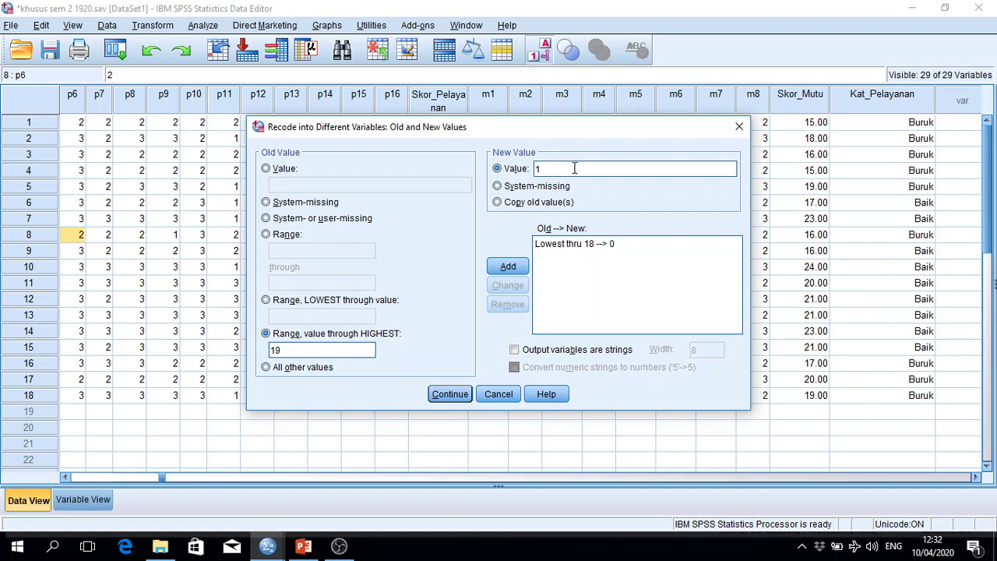
click(520, 265)
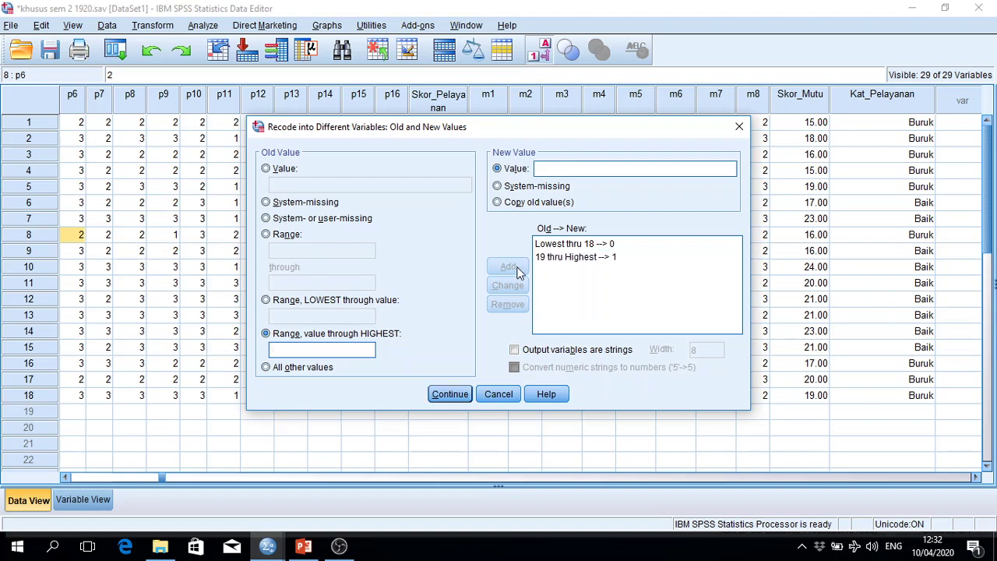
click(450, 394)
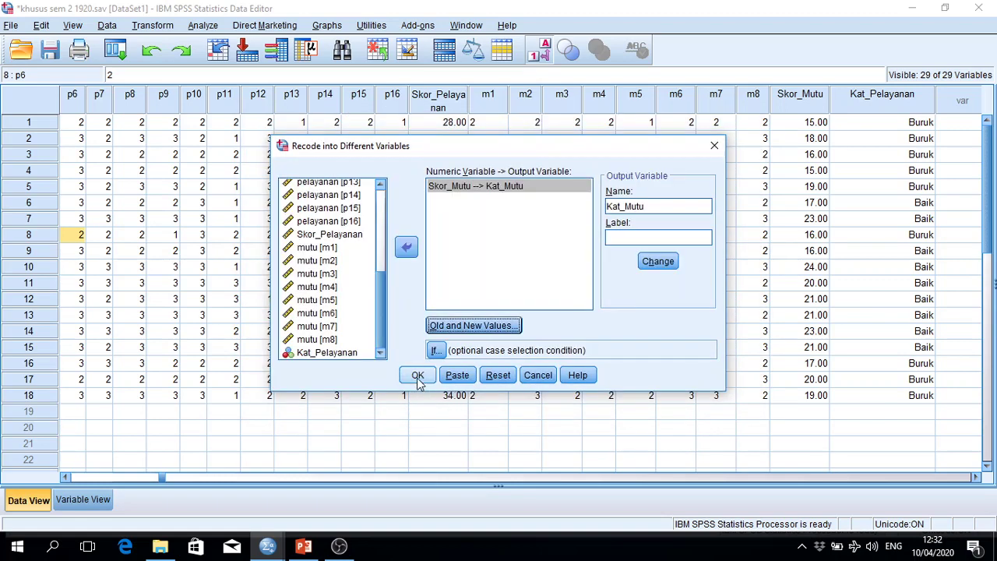
click(417, 376)
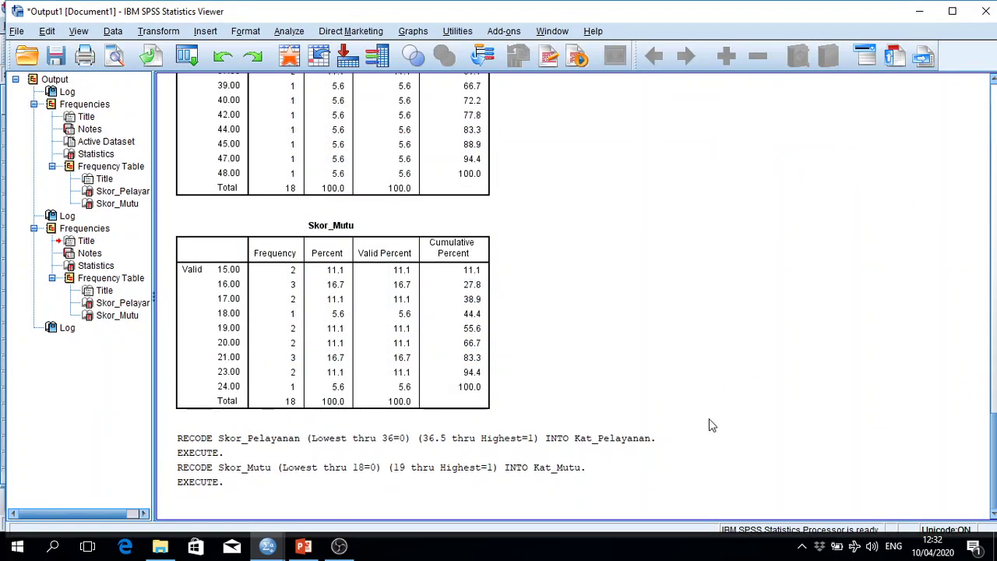
Step: Return to the data and examine the new Kat_Mutu column, switching the value label display off and on again
mouse_move(269, 547)
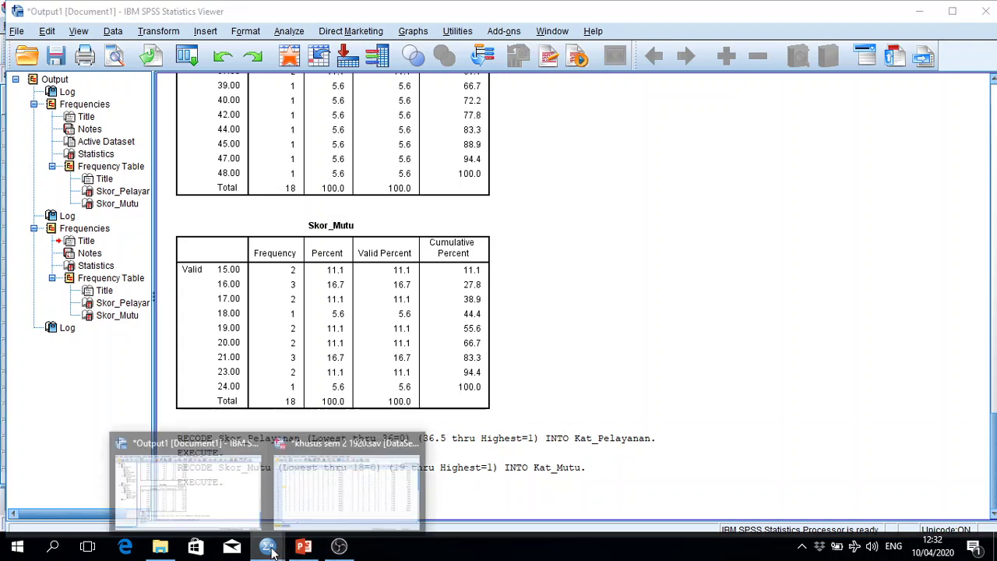
click(335, 489)
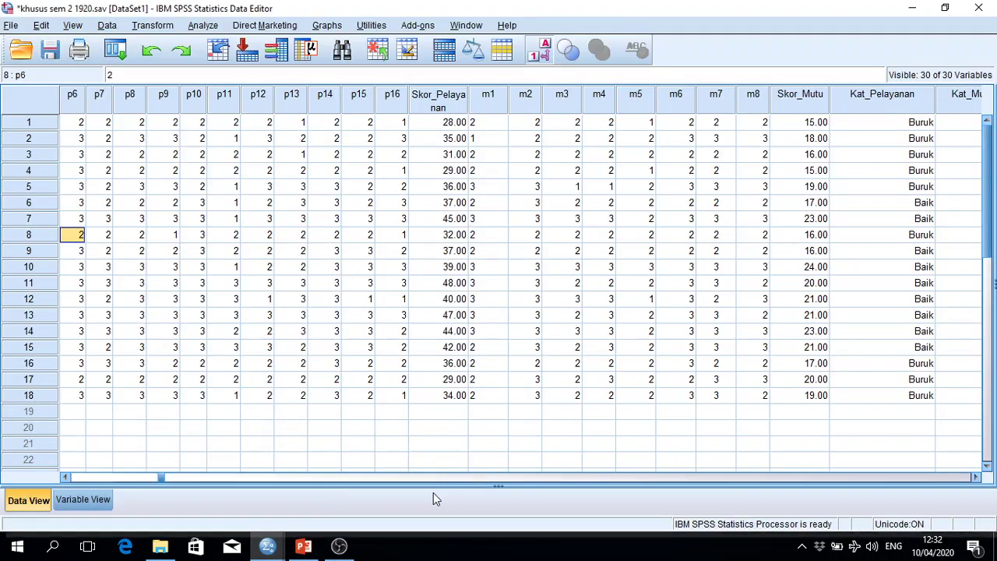
click(977, 477)
click(977, 477)
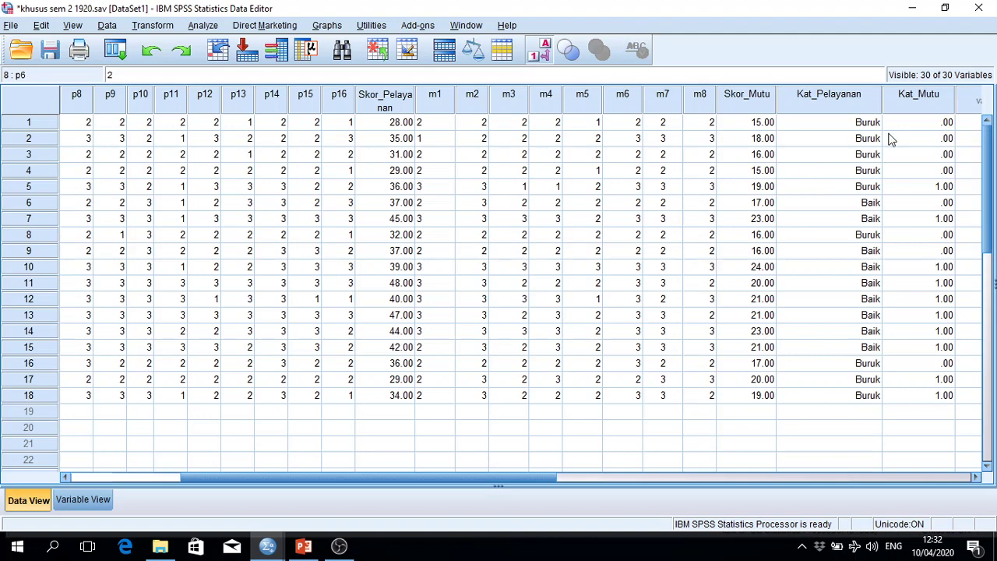
click(542, 53)
click(542, 53)
Step: Open the value labels of Kat_Mutu in the variable definitions and label the value 0 as Buruk
click(81, 499)
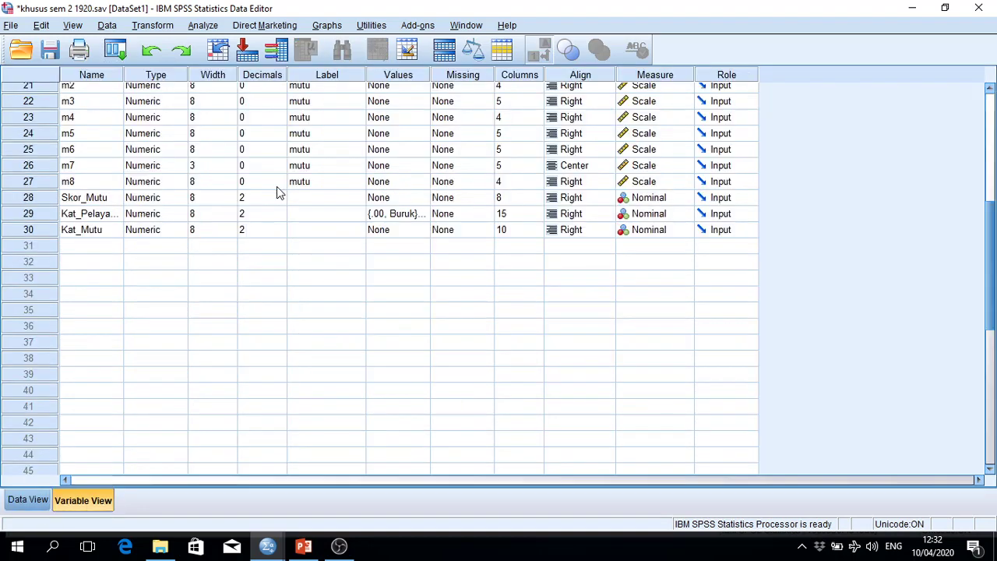
click(389, 232)
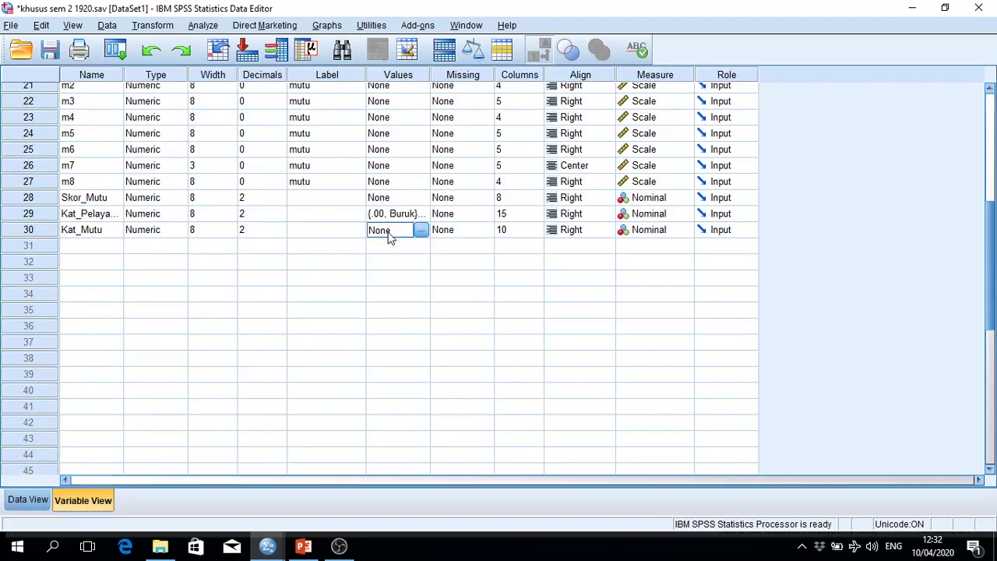
click(421, 230)
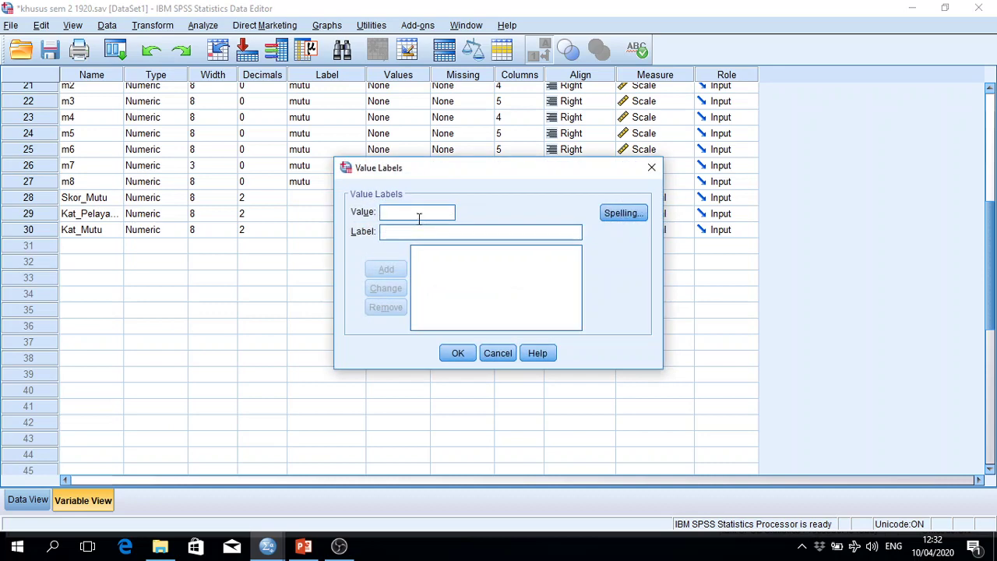
text(0 = ")
text(Buruk)
key(Return)
Step: Label the value 1 of Kat_Mutu as Baik, accept the value labels and return to the data
text(1)
key(Tab)
text(Baik)
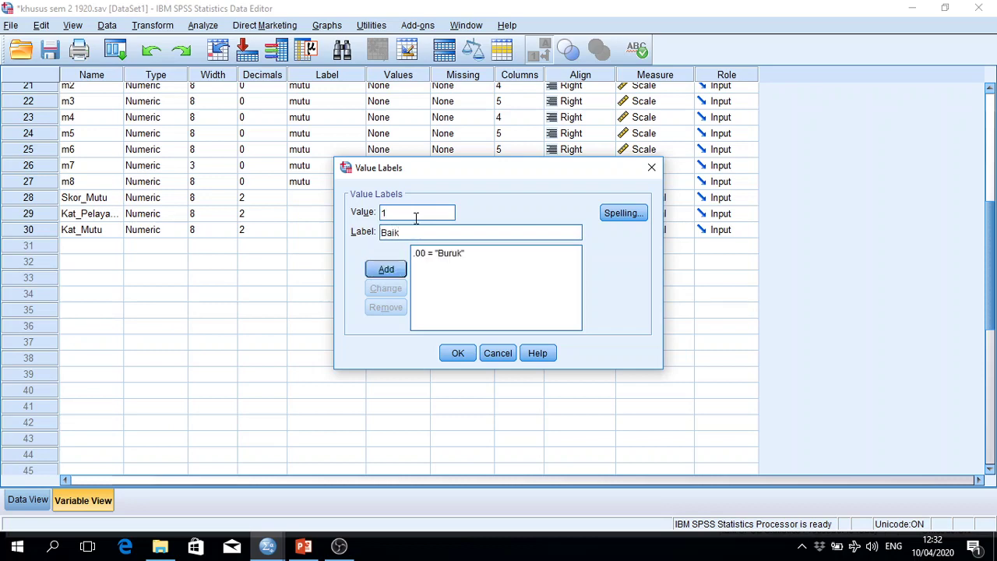
click(384, 269)
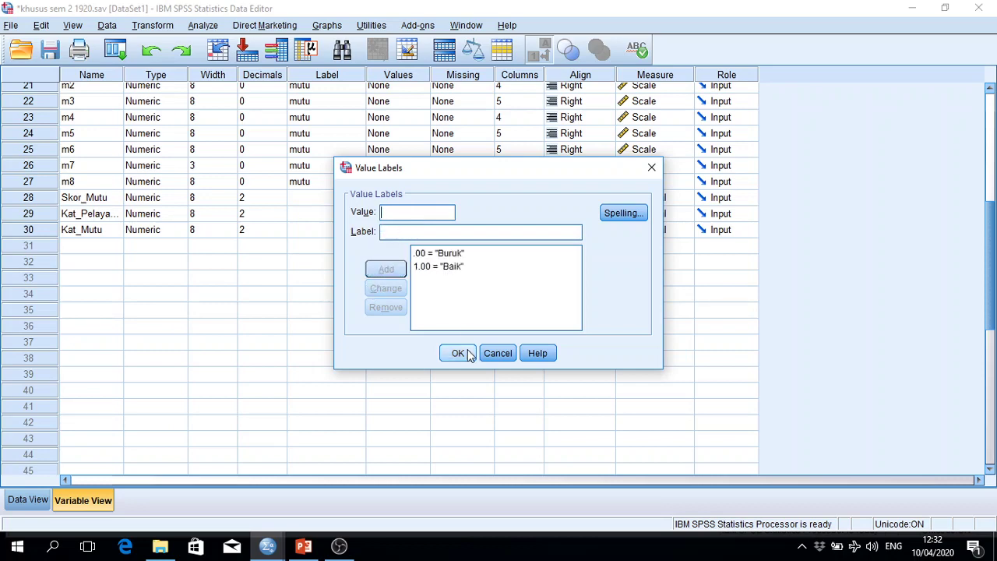
click(458, 352)
click(31, 500)
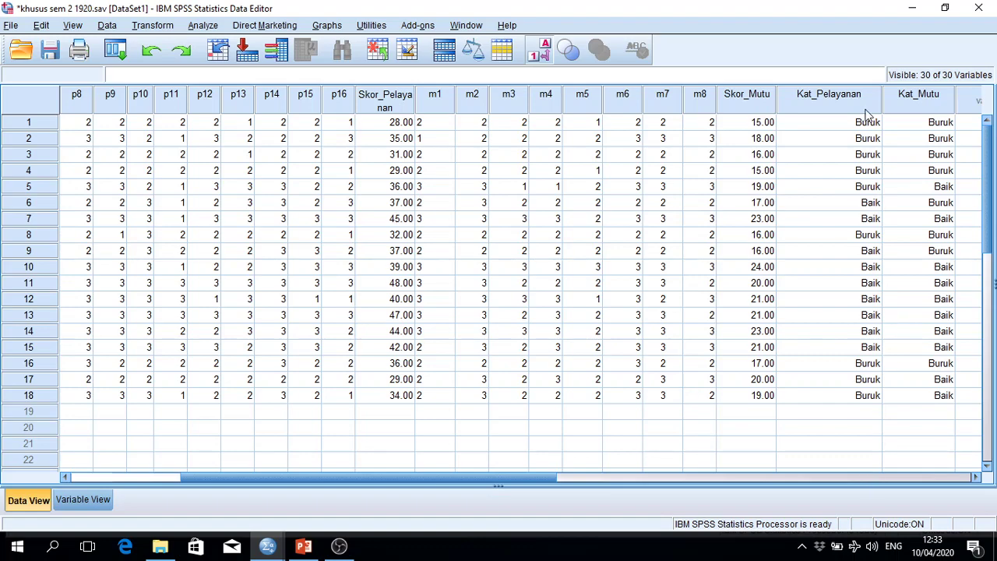
click(921, 8)
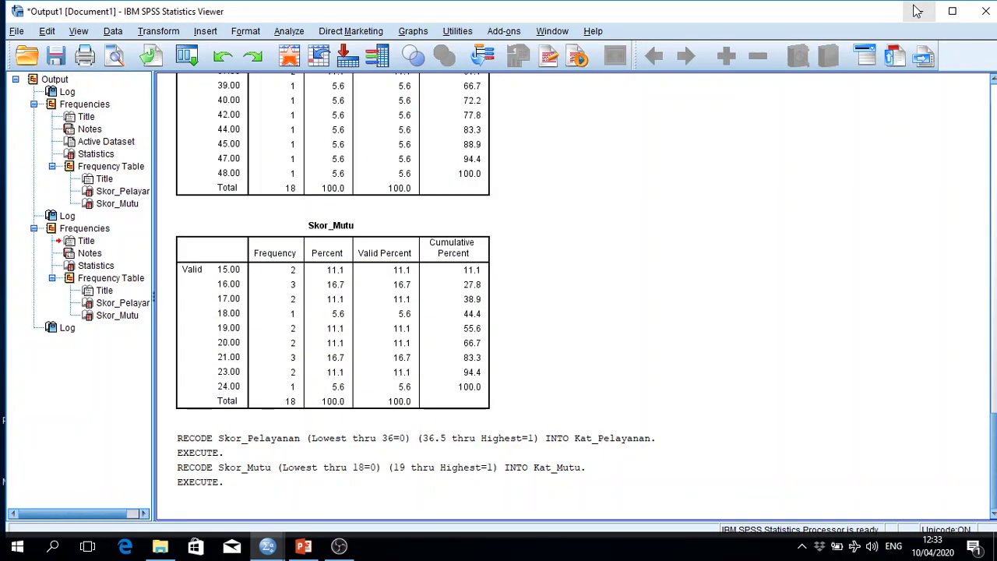
click(919, 8)
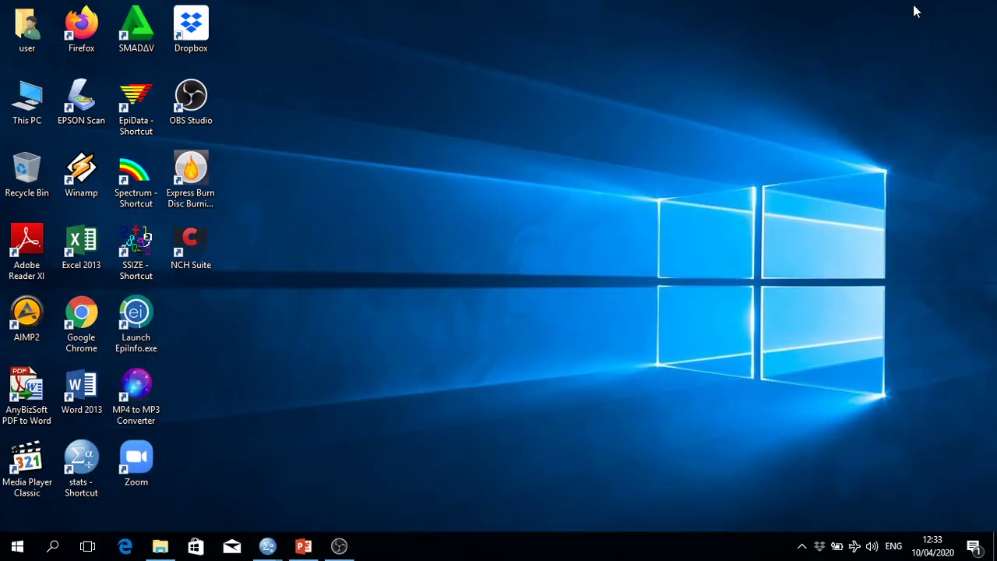
click(802, 547)
right_click(802, 516)
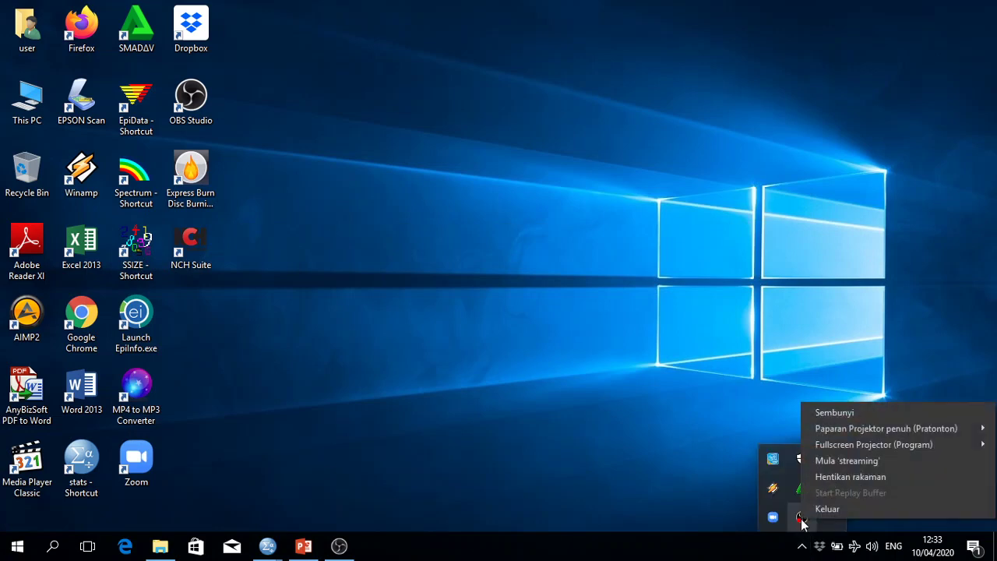